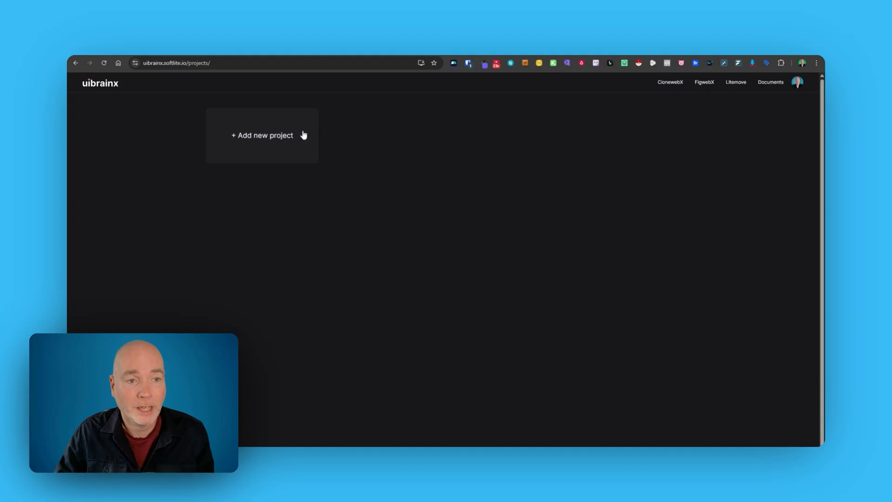
Name and create a new project, opening its 'Welcome to Your New Project' screen
{"action": "left_click", "coordinate": [255, 139]}
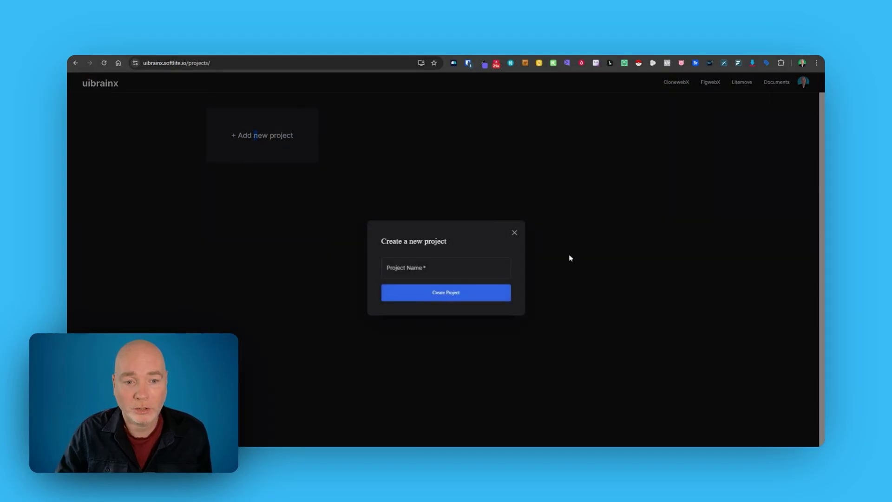
{"action": "key", "text": "Tab"}
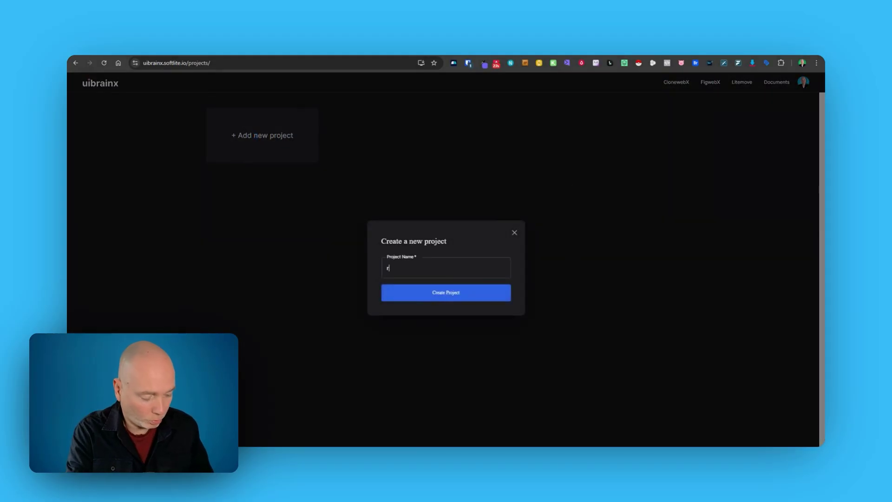
{"action": "key", "text": "Return"}
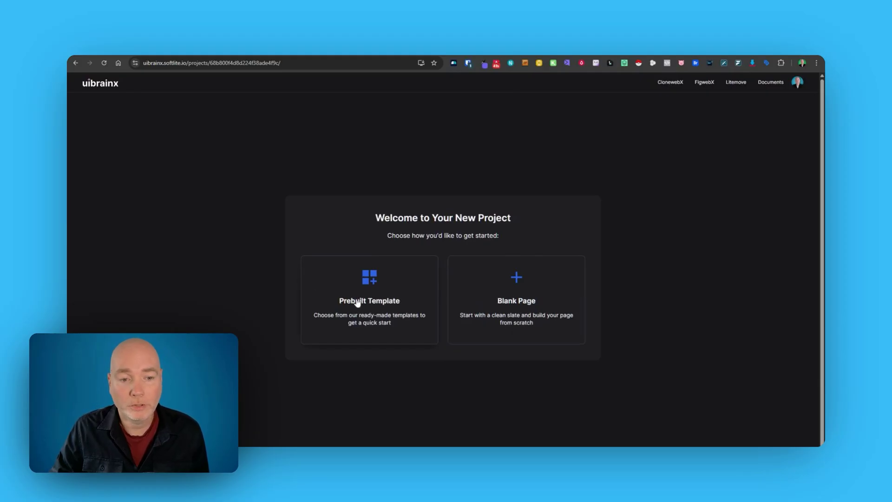
{"action": "left_click", "coordinate": [377, 281]}
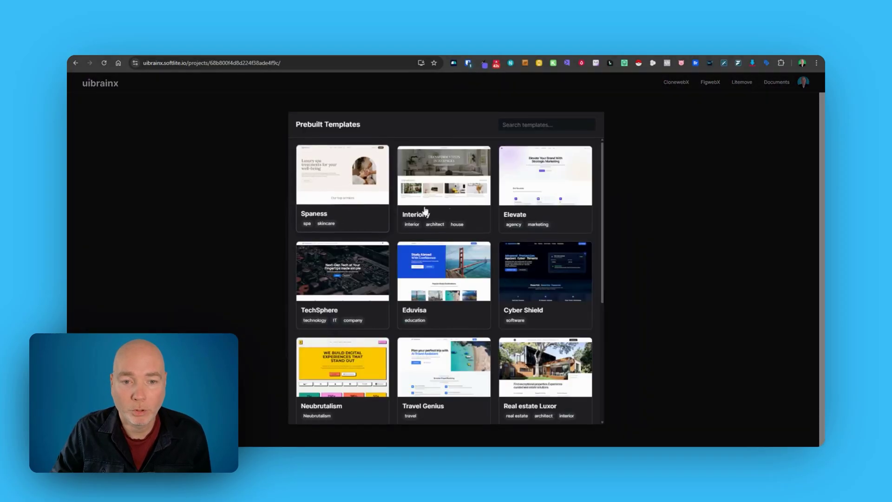
{"action": "scroll", "coordinate": [558, 253], "scroll_direction": "down", "scroll_amount": 5}
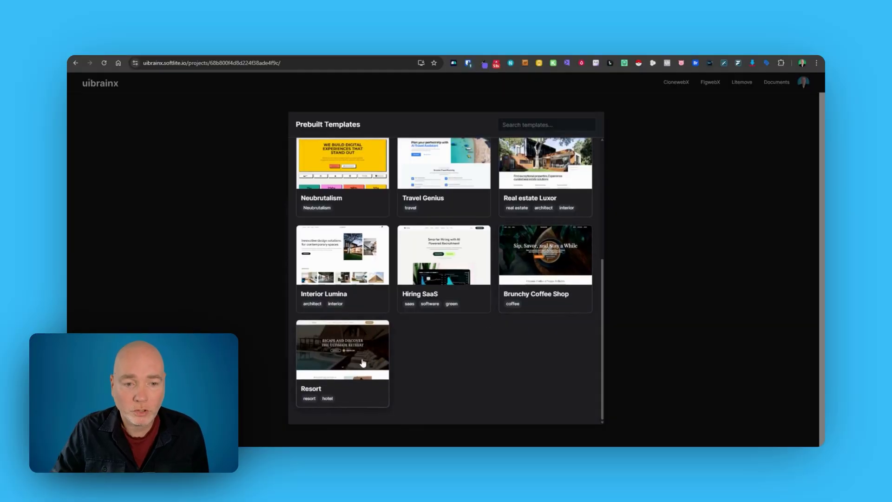
{"action": "scroll", "coordinate": [363, 362], "scroll_direction": "up", "scroll_amount": 5}
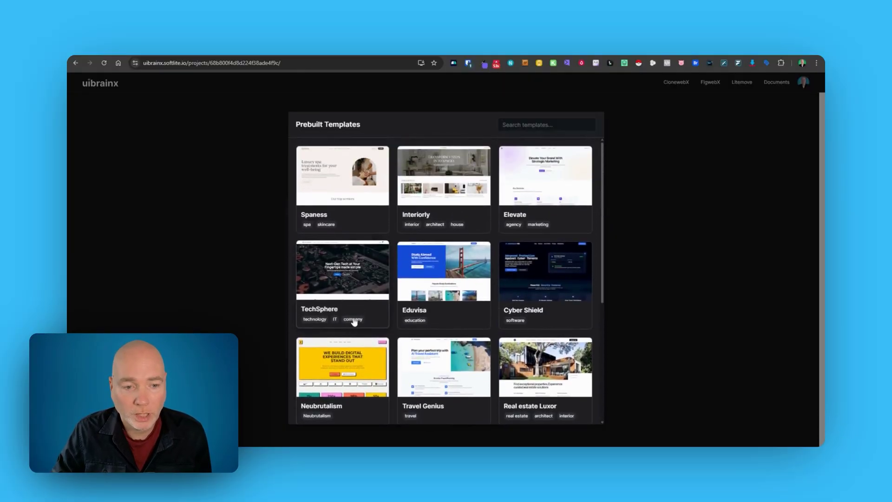
{"action": "scroll", "coordinate": [521, 312], "scroll_direction": "down", "scroll_amount": 2}
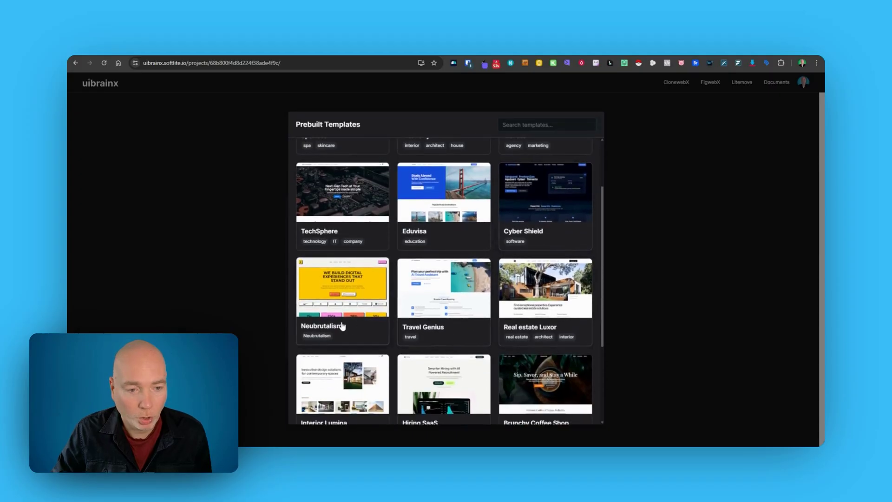
{"action": "scroll", "coordinate": [372, 341], "scroll_direction": "down", "scroll_amount": 2}
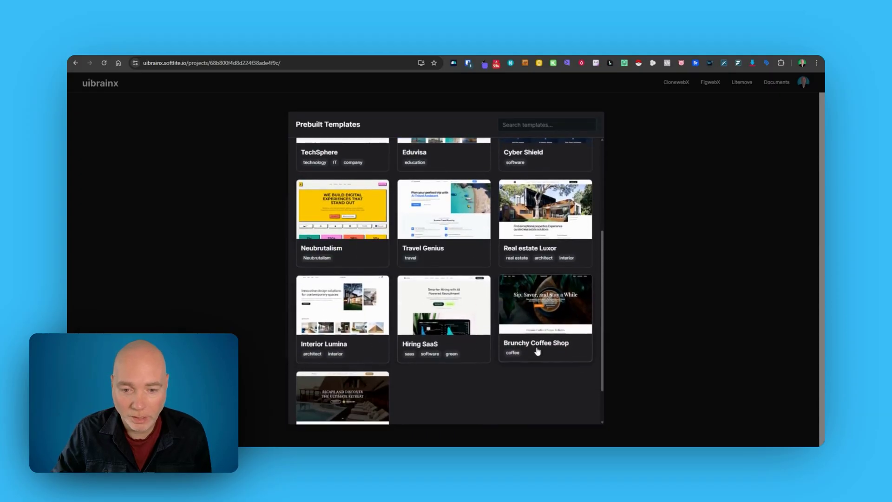
{"action": "scroll", "coordinate": [535, 348], "scroll_direction": "down", "scroll_amount": 1}
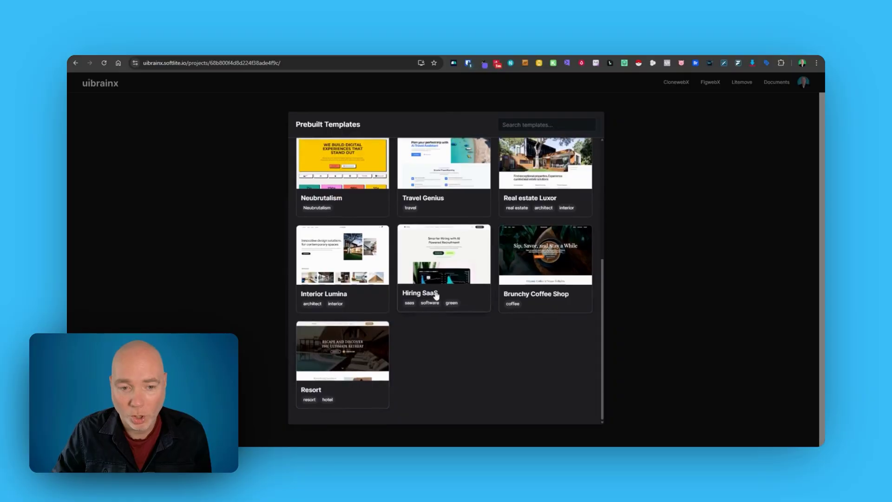
{"action": "scroll", "coordinate": [543, 314], "scroll_direction": "up", "scroll_amount": 2}
{"action": "scroll", "coordinate": [547, 315], "scroll_direction": "up", "scroll_amount": 4}
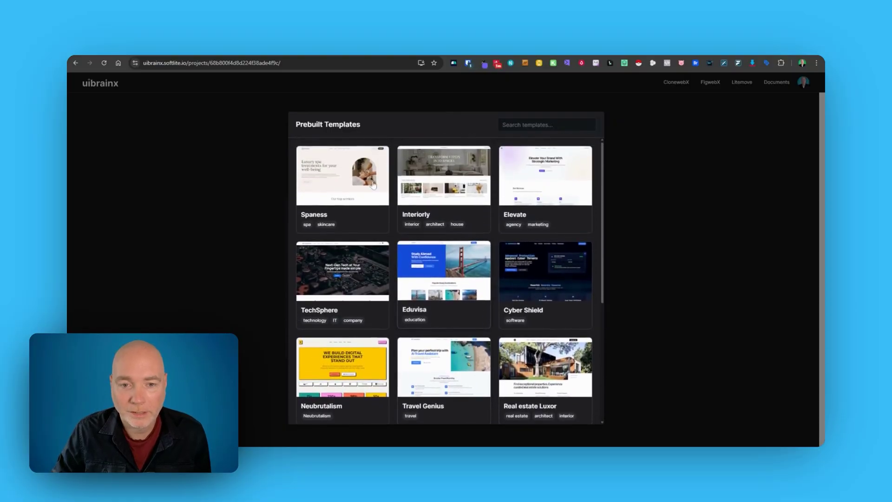
Close the template gallery and choose Blank Page to open an empty Page 1 editor
{"action": "left_click", "coordinate": [663, 294]}
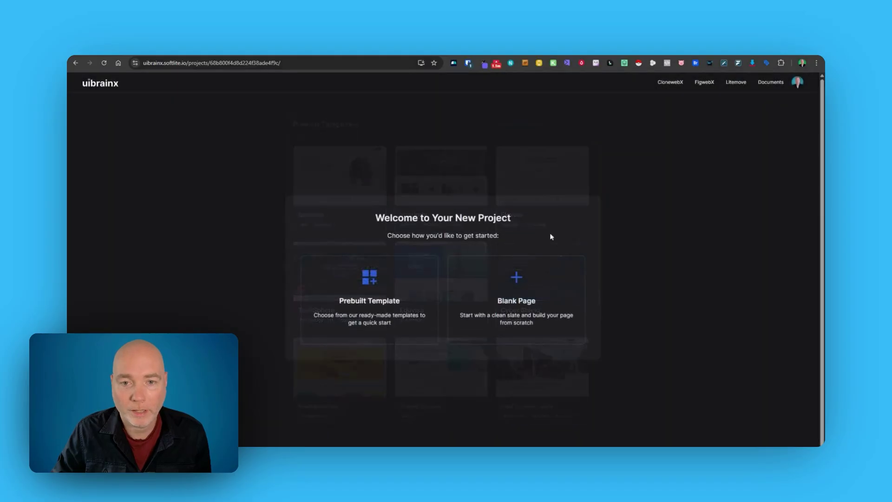
{"action": "left_click", "coordinate": [519, 292]}
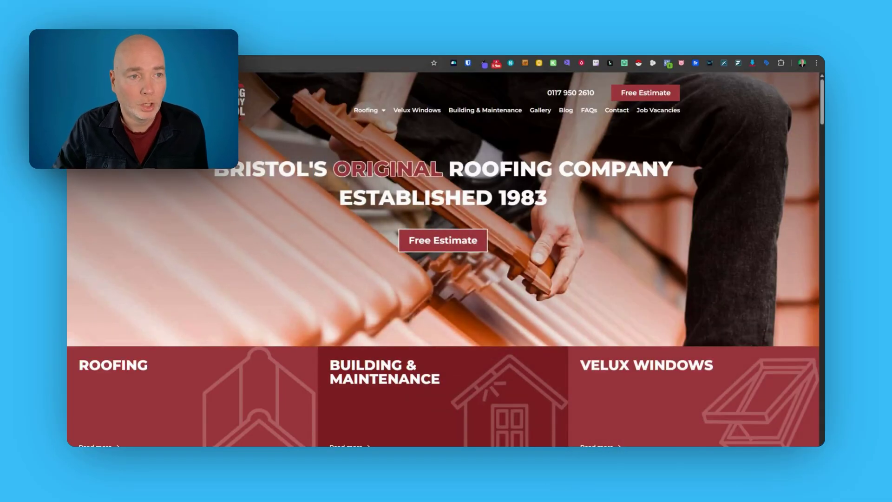
Copy the roofing company's URL from the address bar into the UiBrainX message box
{"action": "key", "text": "super+l"}
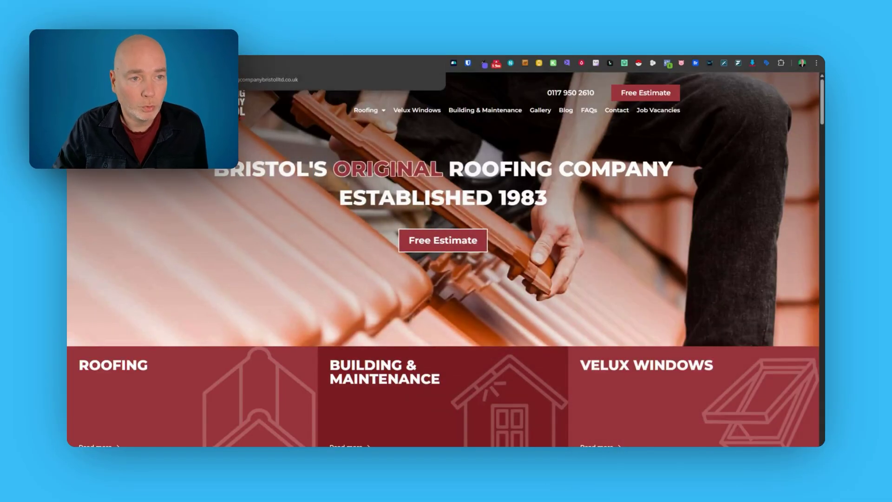
{"action": "scroll", "coordinate": [550, 229], "scroll_direction": "down", "scroll_amount": 12}
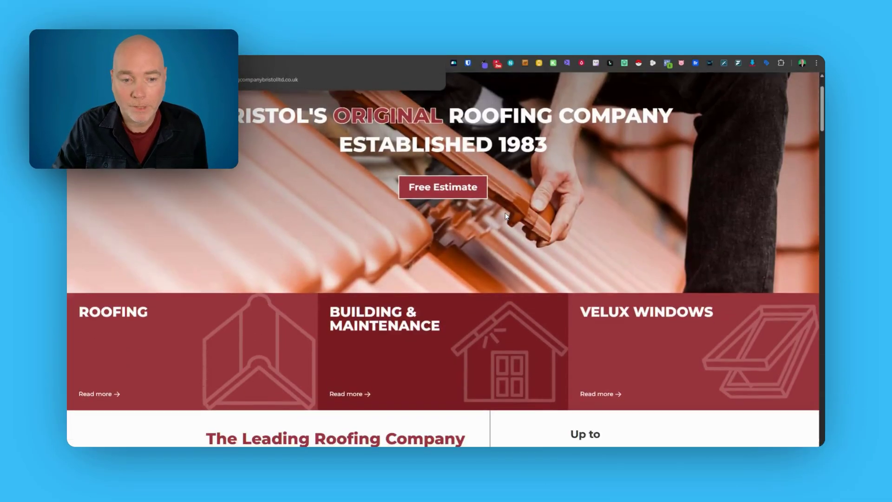
{"action": "scroll", "coordinate": [417, 174], "scroll_direction": "down", "scroll_amount": 10}
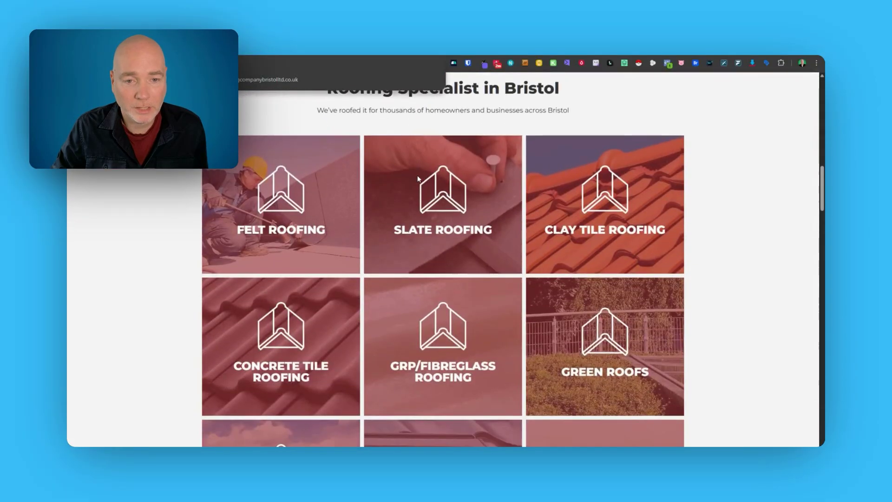
{"action": "scroll", "coordinate": [319, 259], "scroll_direction": "down", "scroll_amount": 12}
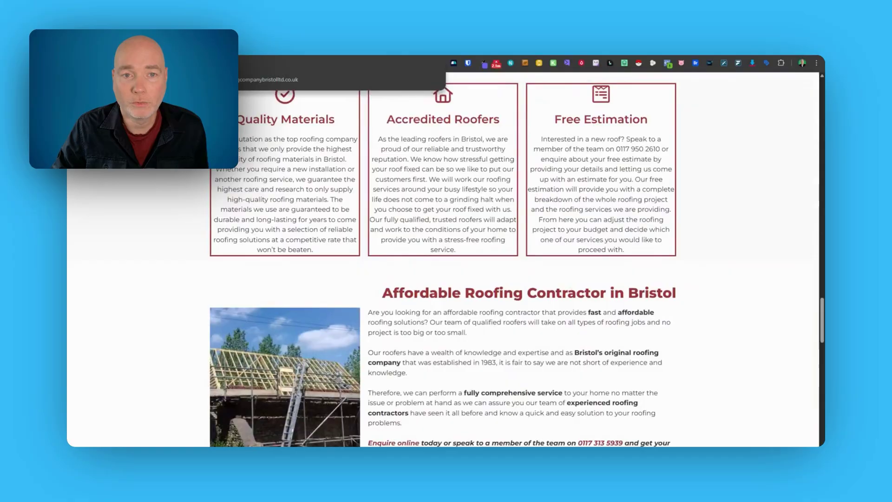
{"action": "key", "text": "ctrl+Tab"}
{"action": "type", "text": "https://www.roofingcompanybristolltd.co.uk/"}
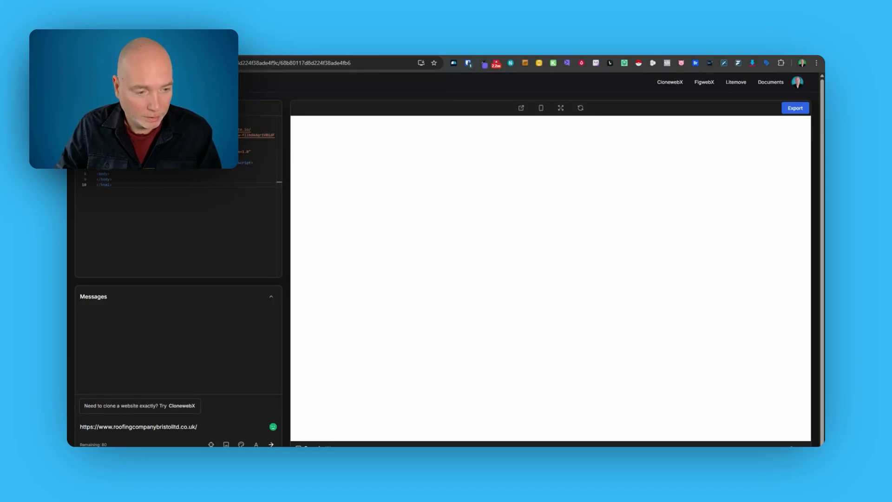
Send the roofing site URL to generate a Bristol Roofing Co. homepage as HTML Version 2
{"action": "key", "text": "Return"}
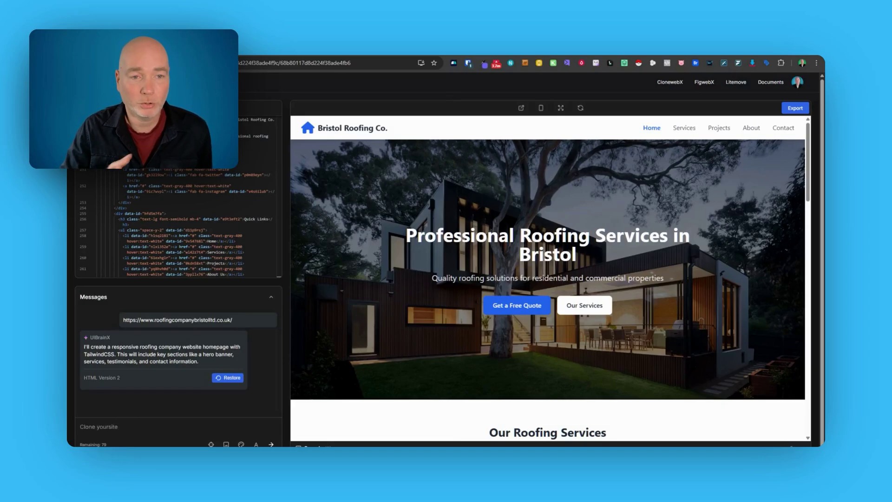
Draft and erase trial prompts 'Redesign yoursiteurl.com' and 'Create a landing page' in the message box
{"action": "type", "text": "com"}
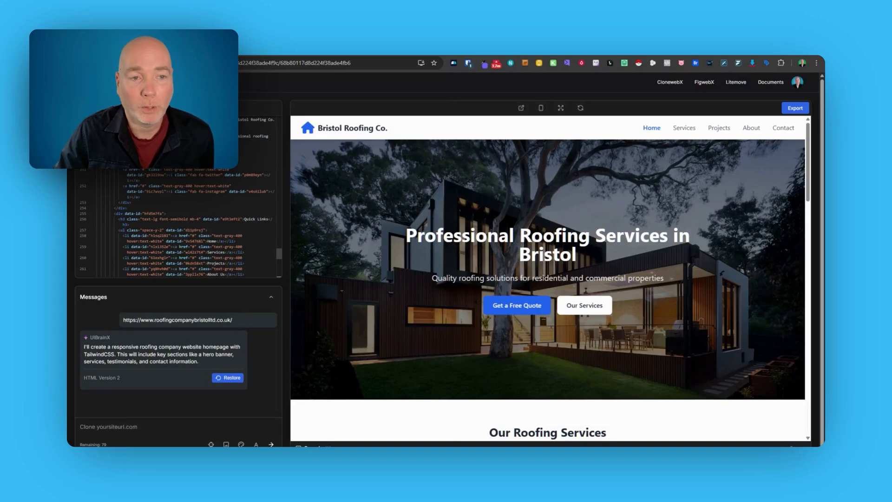
{"action": "key", "text": "BackSpace"}
{"action": "key", "text": "BackSpace"}
{"action": "key", "text": "BackSpace"}
{"action": "key", "text": "BackSpace"}
{"action": "key", "text": "BackSpace"}
{"action": "key", "text": "BackSpace"}
{"action": "key", "text": "BackSpace"}
{"action": "key", "text": "BackSpace"}
{"action": "key", "text": "BackSpace"}
{"action": "key", "text": "BackSpace"}
{"action": "key", "text": "BackSpace"}
{"action": "key", "text": "BackSpace"}
{"action": "key", "text": "BackSpace"}
{"action": "key", "text": "BackSpace"}
{"action": "key", "text": "BackSpace"}
{"action": "key", "text": "BackSpace"}
{"action": "key", "text": "BackSpace"}
{"action": "key", "text": "BackSpace"}
{"action": "key", "text": "BackSpace"}
{"action": "key", "text": "BackSpace"}
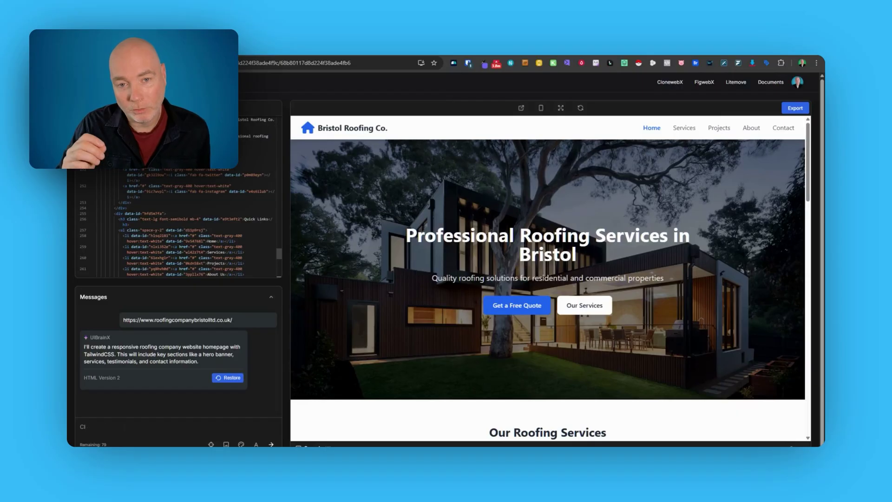
{"action": "type", "text": "Redesign you"}
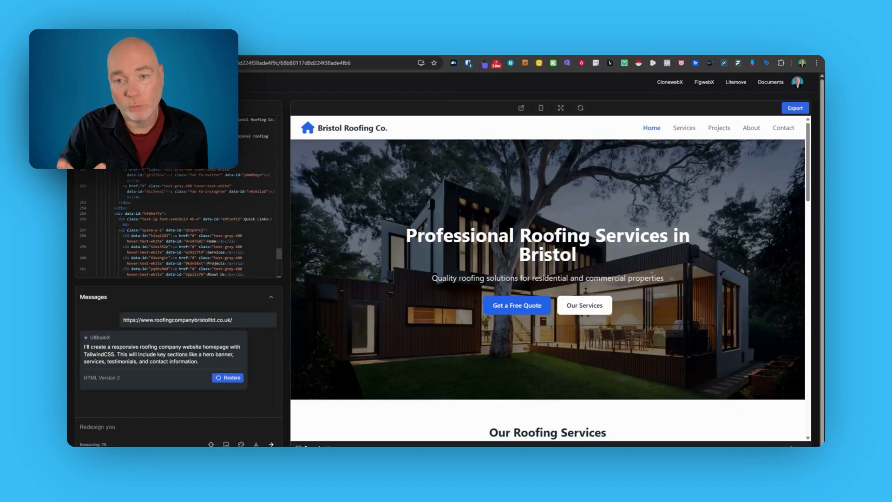
{"action": "type", "text": "rsiteurl.com"}
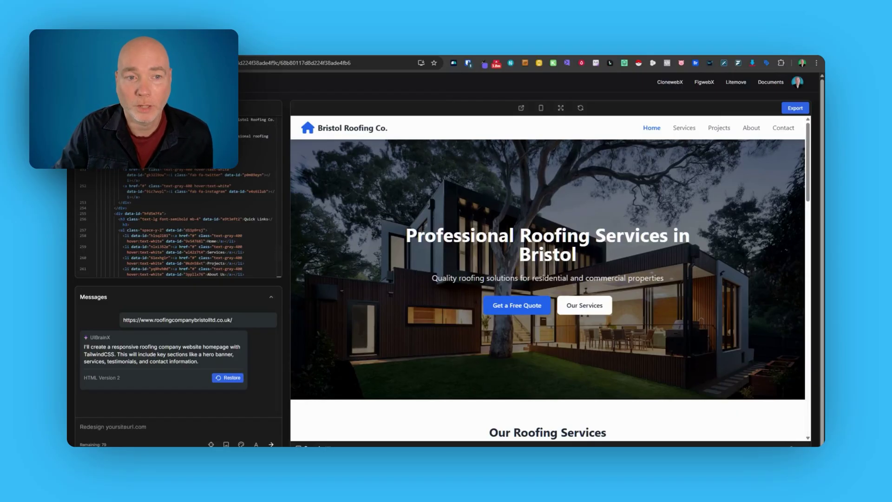
{"action": "key", "text": "BackSpace"}
{"action": "key", "text": "BackSpace"}
{"action": "key", "text": "BackSpace"}
{"action": "key", "text": "BackSpace"}
{"action": "key", "text": "BackSpace"}
{"action": "key", "text": "BackSpace"}
{"action": "key", "text": "BackSpace"}
{"action": "key", "text": "BackSpace"}
{"action": "key", "text": "BackSpace"}
{"action": "key", "text": "BackSpace"}
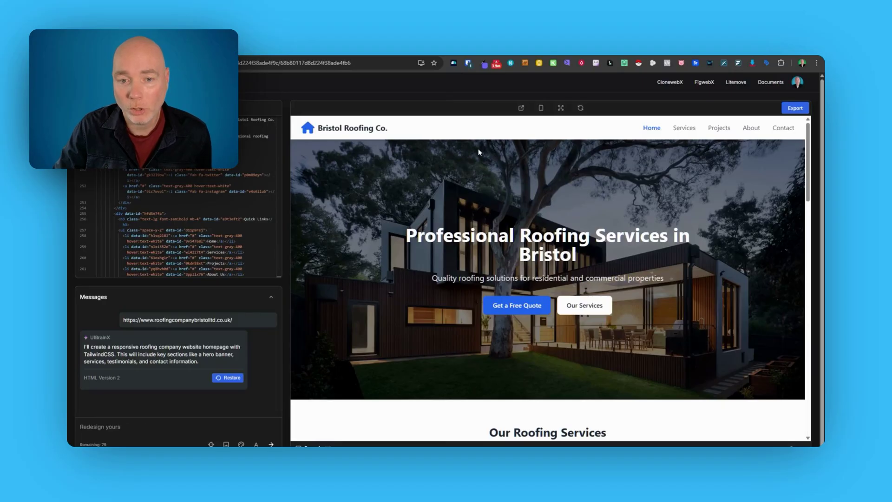
{"action": "key", "text": "BackSpace"}
{"action": "key", "text": "BackSpace"}
{"action": "key", "text": "BackSpace"}
{"action": "key", "text": "BackSpace"}
{"action": "key", "text": "BackSpace"}
{"action": "key", "text": "BackSpace"}
{"action": "type", "text": "Create a"}
{"action": "scroll", "coordinate": [533, 166], "scroll_direction": "down", "scroll_amount": 3}
{"action": "scroll", "coordinate": [541, 219], "scroll_direction": "up", "scroll_amount": 3}
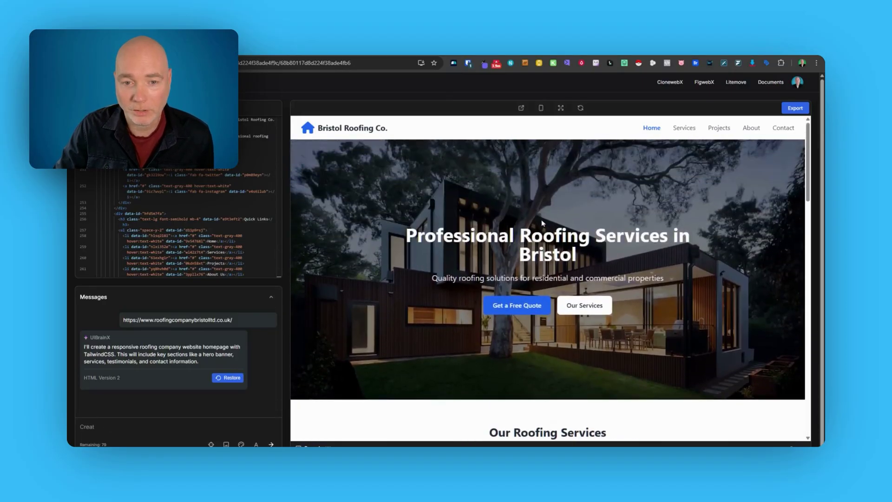
{"action": "scroll", "coordinate": [465, 195], "scroll_direction": "down", "scroll_amount": 3}
{"action": "type", "text": "landing page"}
{"action": "scroll", "coordinate": [452, 188], "scroll_direction": "down", "scroll_amount": 3}
{"action": "scroll", "coordinate": [511, 279], "scroll_direction": "down", "scroll_amount": 2}
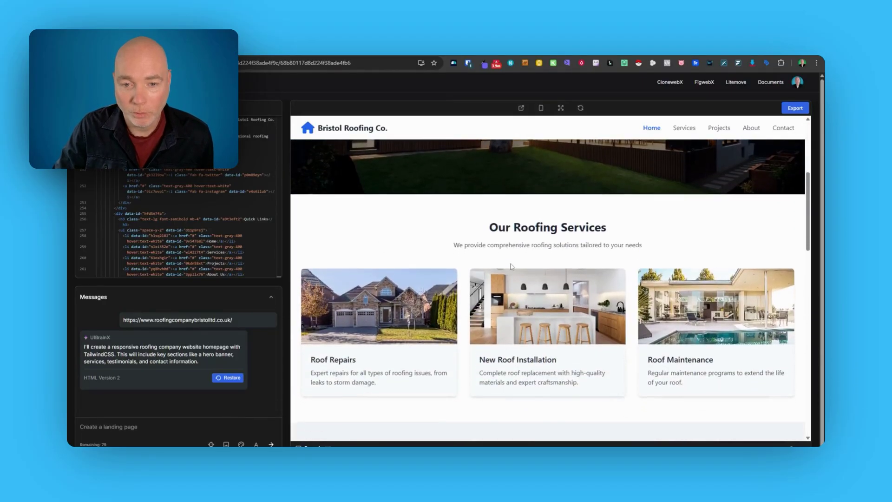
Rewrite the draft as 'Design a portfol', then 'Build an e-commerce store'
{"action": "key", "text": "BackSpace"}
{"action": "key", "text": "BackSpace"}
{"action": "key", "text": "BackSpace"}
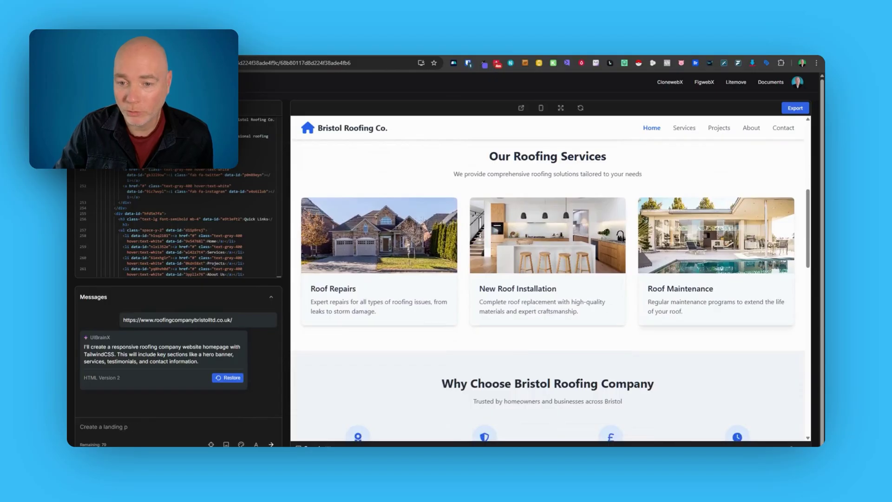
{"action": "scroll", "coordinate": [665, 278], "scroll_direction": "down", "scroll_amount": 6}
{"action": "key", "text": "BackSpace"}
{"action": "key", "text": "BackSpace"}
{"action": "key", "text": "BackSpace"}
{"action": "key", "text": "BackSpace"}
{"action": "key", "text": "BackSpace"}
{"action": "key", "text": "BackSpace"}
{"action": "key", "text": "BackSpace"}
{"action": "key", "text": "BackSpace"}
{"action": "key", "text": "BackSpace"}
{"action": "key", "text": "BackSpace"}
{"action": "type", "text": "Des"}
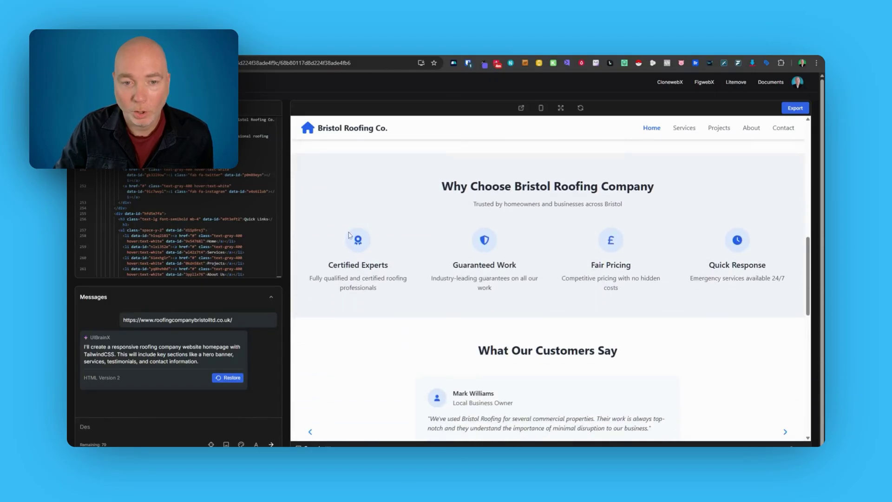
{"action": "type", "text": "ign a portfol"}
{"action": "scroll", "coordinate": [518, 277], "scroll_direction": "down", "scroll_amount": 3}
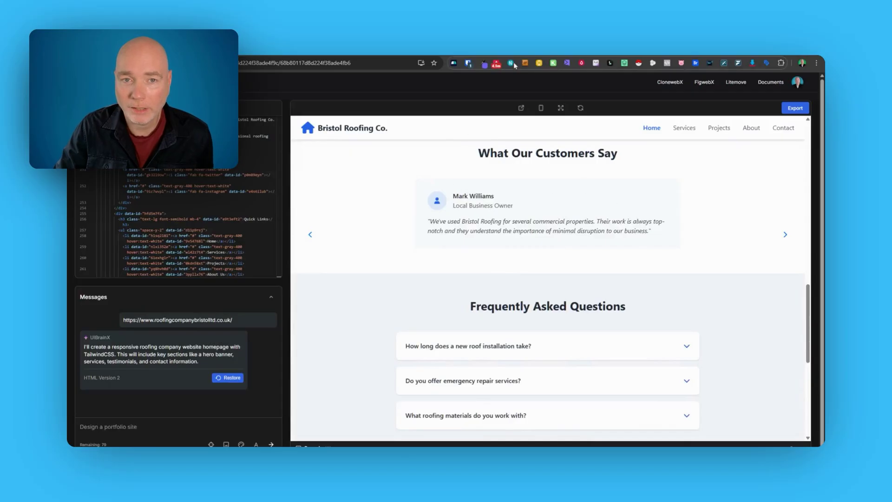
{"action": "key", "text": "BackSpace"}
{"action": "key", "text": "BackSpace"}
{"action": "key", "text": "BackSpace"}
{"action": "key", "text": "BackSpace"}
{"action": "key", "text": "BackSpace"}
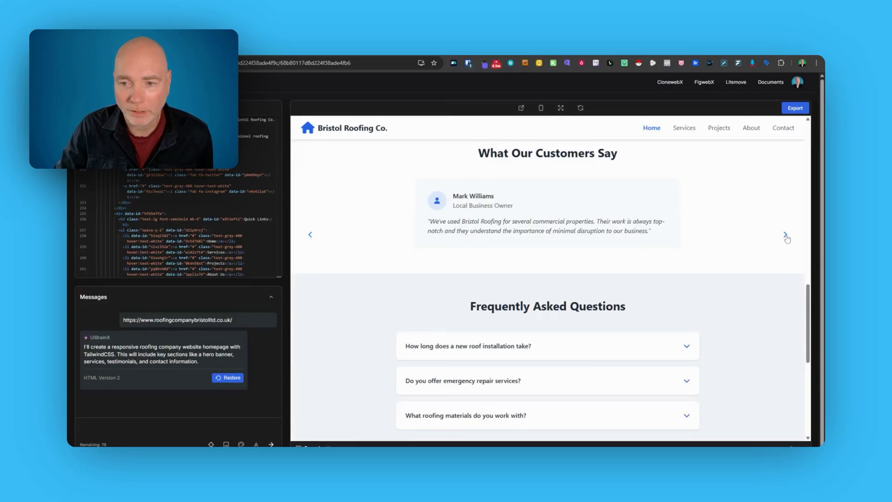
{"action": "type", "text": "Build an e-comme"}
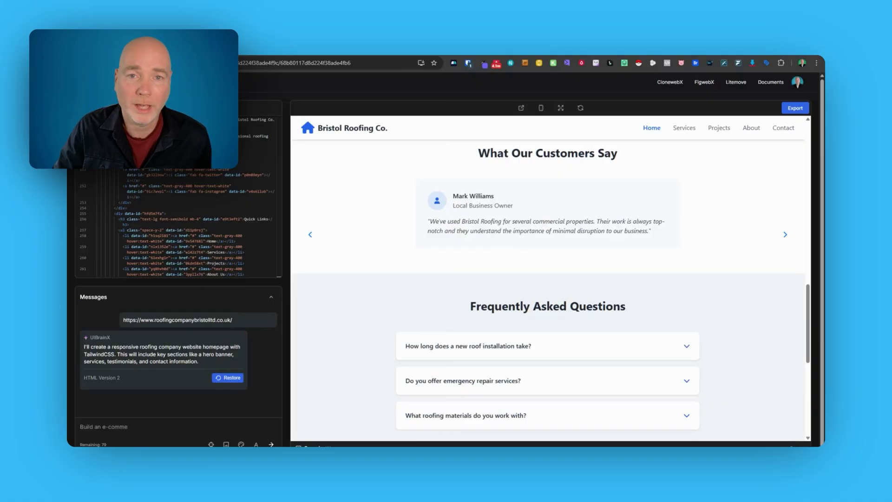
{"action": "type", "text": "rce store"}
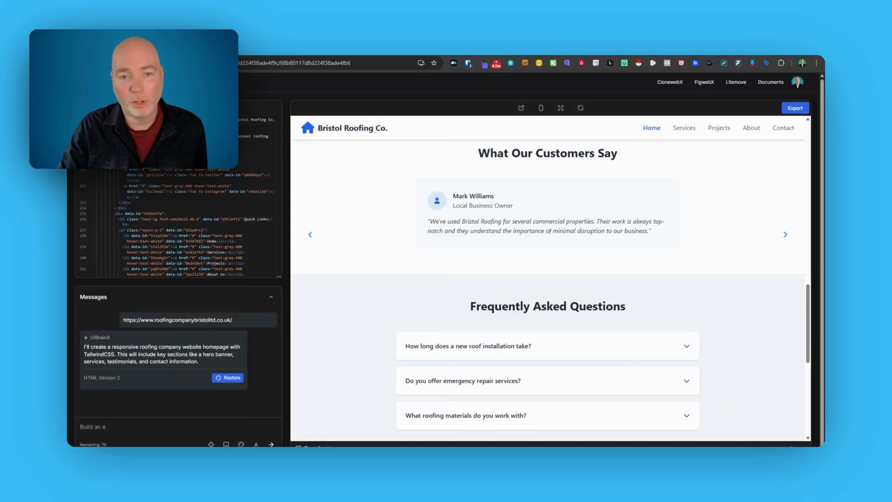
{"action": "scroll", "coordinate": [502, 243], "scroll_direction": "down", "scroll_amount": 2}
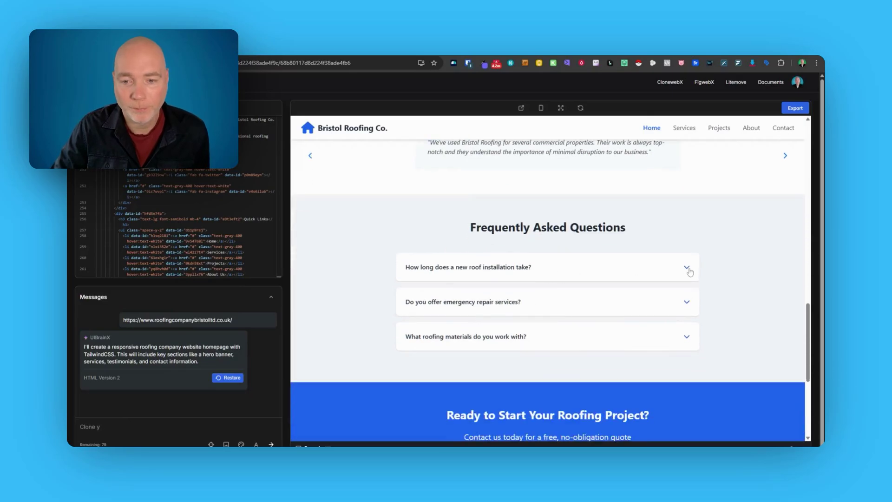
Expand and collapse the roof installation, emergency repair and roofing materials FAQ answers
{"action": "left_click", "coordinate": [687, 268]}
{"action": "left_click", "coordinate": [689, 271]}
{"action": "left_click", "coordinate": [686, 302]}
{"action": "left_click", "coordinate": [687, 302]}
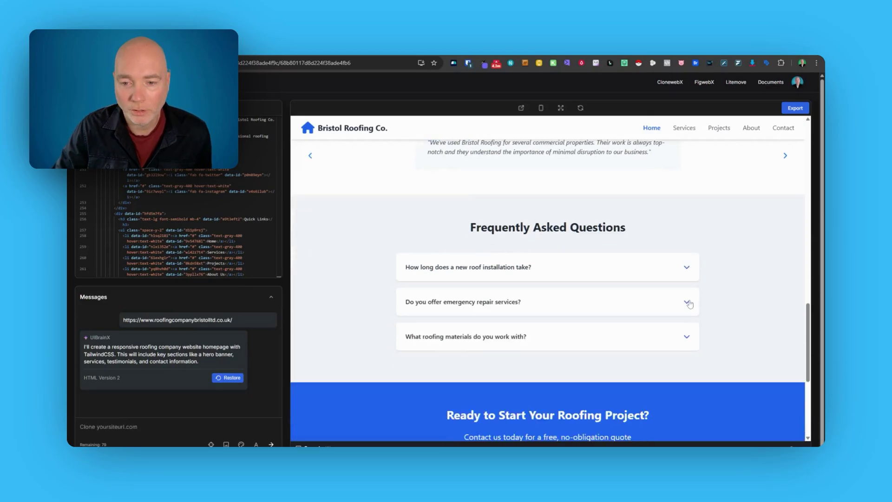
{"action": "left_click", "coordinate": [686, 339]}
{"action": "left_click", "coordinate": [687, 339]}
{"action": "scroll", "coordinate": [511, 288], "scroll_direction": "down", "scroll_amount": 3}
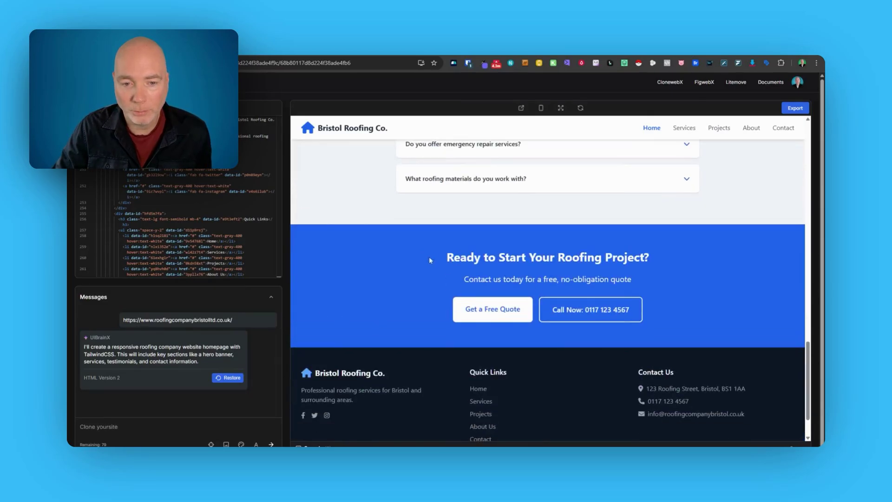
{"action": "scroll", "coordinate": [437, 261], "scroll_direction": "down", "scroll_amount": 2}
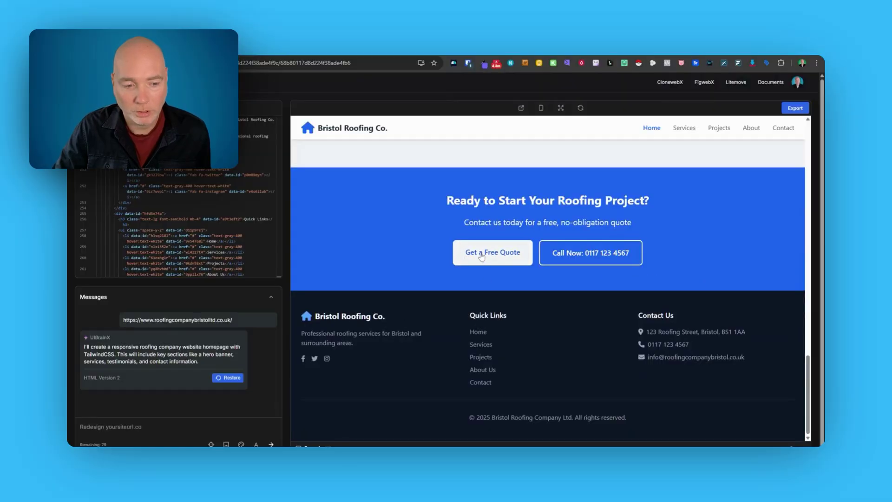
{"action": "scroll", "coordinate": [537, 269], "scroll_direction": "up", "scroll_amount": 15}
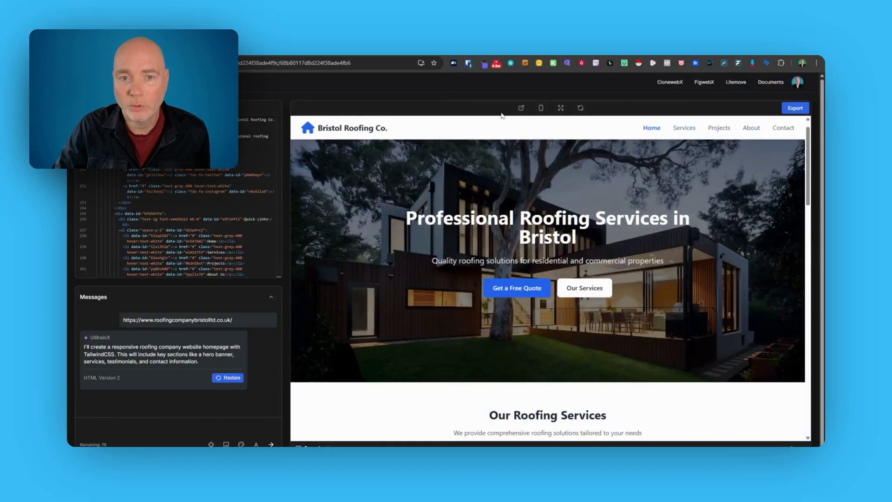
Switch the preview to mobile width and scroll through the layout
{"action": "left_click", "coordinate": [541, 108]}
{"action": "scroll", "coordinate": [557, 185], "scroll_direction": "down", "scroll_amount": 15}
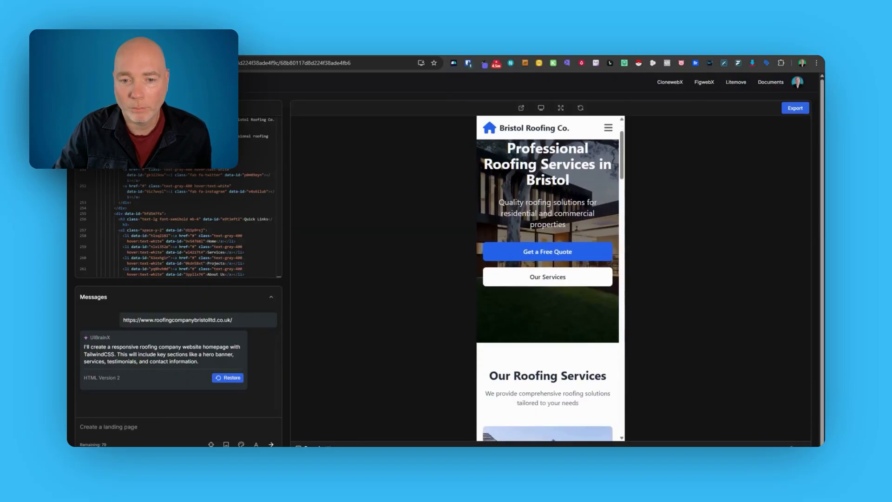
{"action": "scroll", "coordinate": [557, 185], "scroll_direction": "down", "scroll_amount": 5}
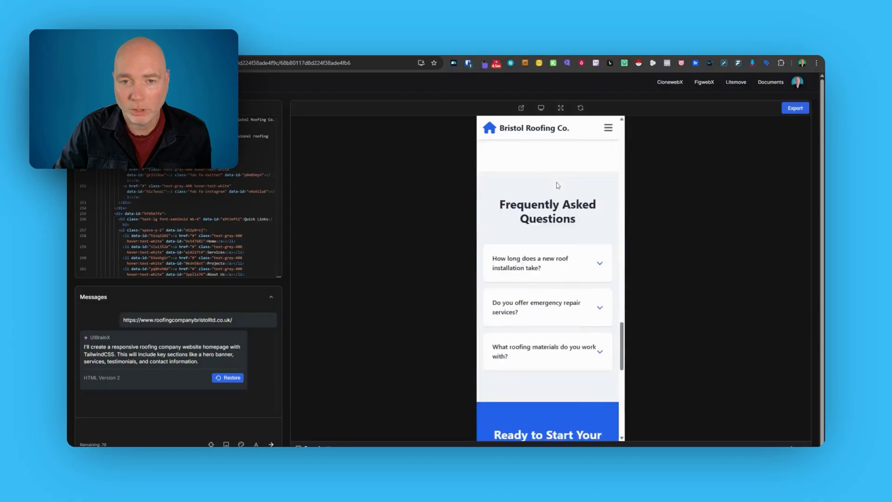
{"action": "scroll", "coordinate": [553, 167], "scroll_direction": "up", "scroll_amount": 10}
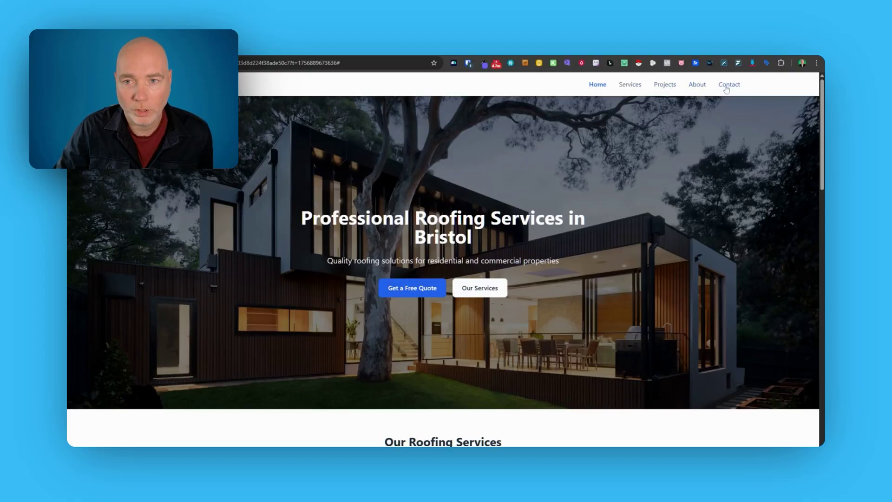
Expand the roof installation, emergency repair and roofing materials FAQs in the full-page tab, then close it
{"action": "scroll", "coordinate": [450, 185], "scroll_direction": "down", "scroll_amount": 8}
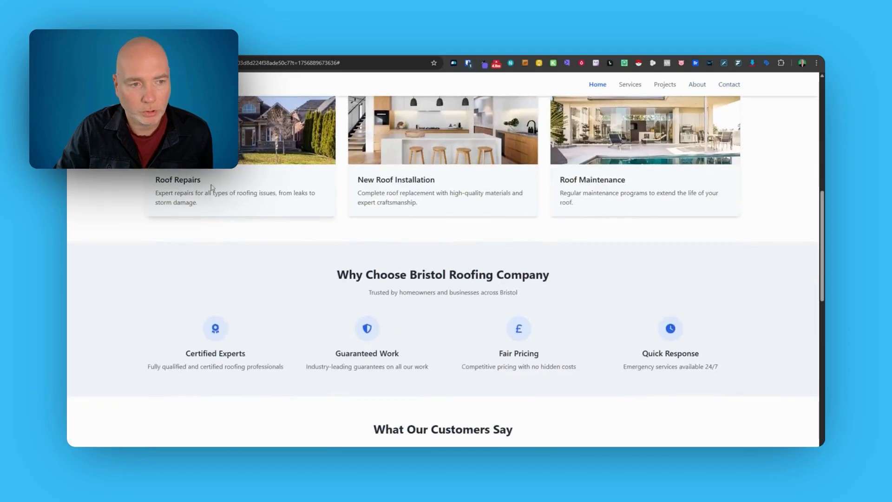
{"action": "scroll", "coordinate": [489, 333], "scroll_direction": "down", "scroll_amount": 5}
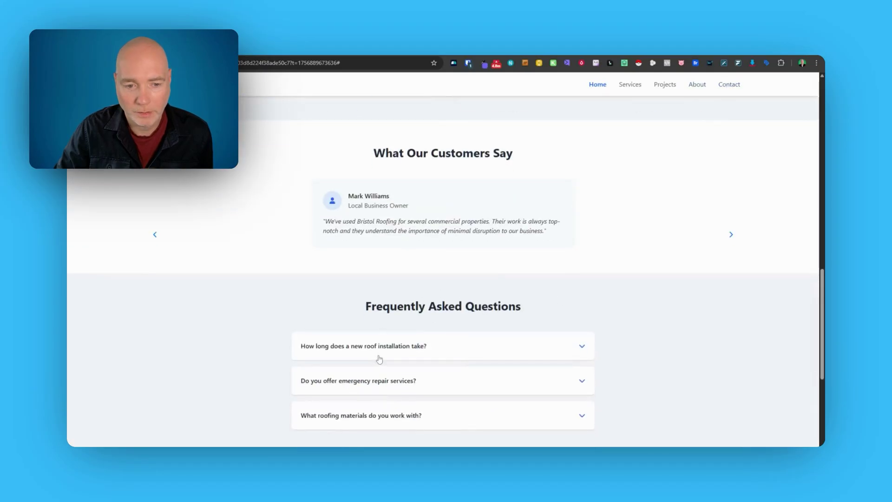
{"action": "left_click", "coordinate": [379, 355]}
{"action": "left_click", "coordinate": [385, 413]}
{"action": "scroll", "coordinate": [385, 353], "scroll_direction": "down", "scroll_amount": 6}
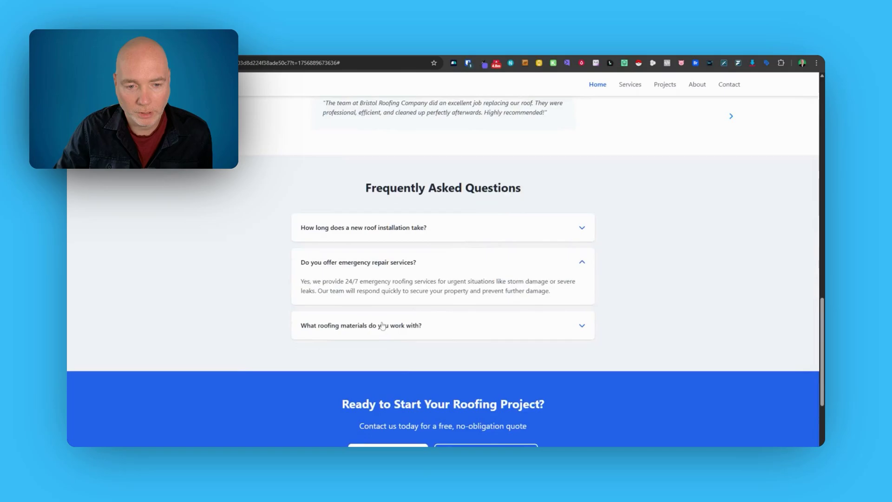
{"action": "left_click", "coordinate": [386, 325]}
{"action": "key", "text": "ctrl+w"}
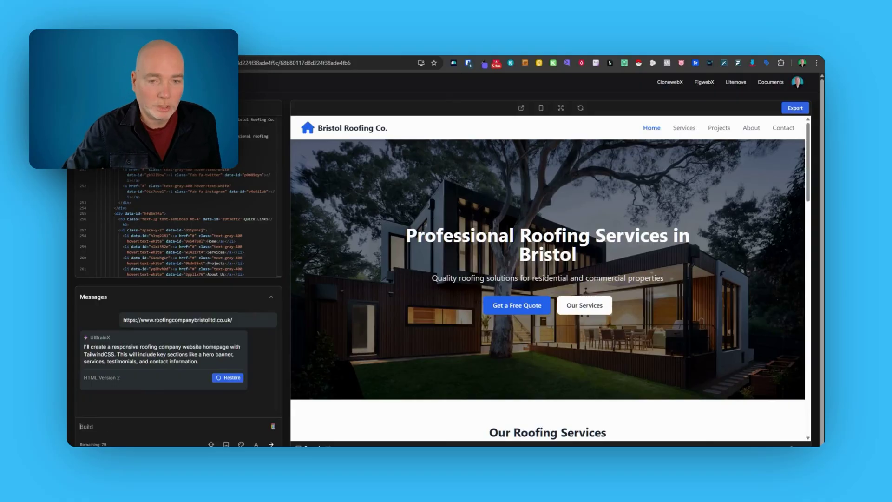
Start a 'Change the colour' prompt and add the Sunset palette to it
{"action": "left_click", "coordinate": [81, 426]}
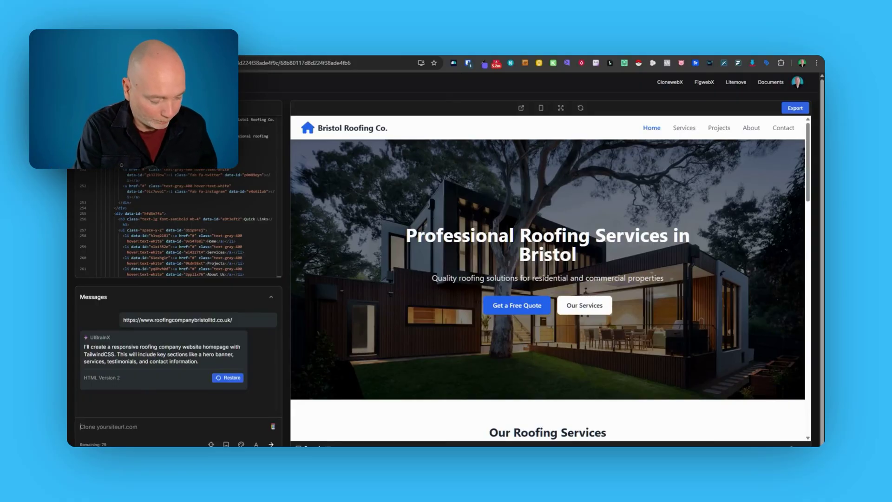
{"action": "type", "text": "Change t"}
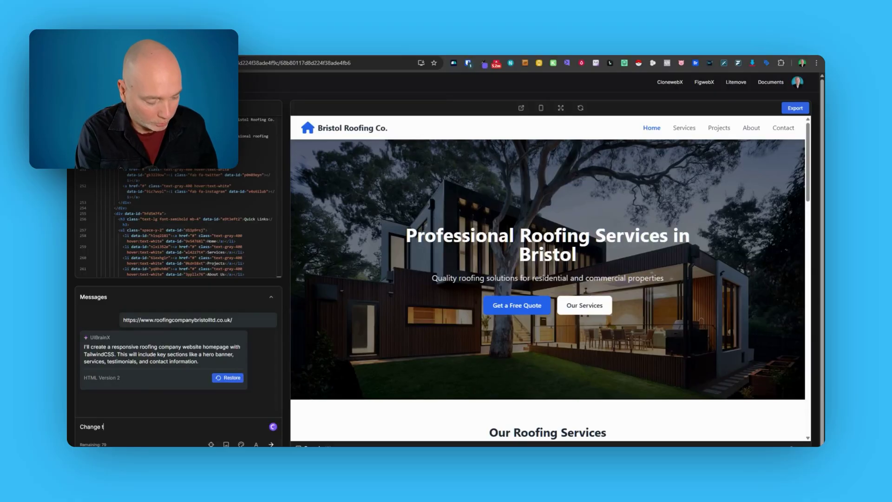
{"action": "type", "text": "he coloursc"}
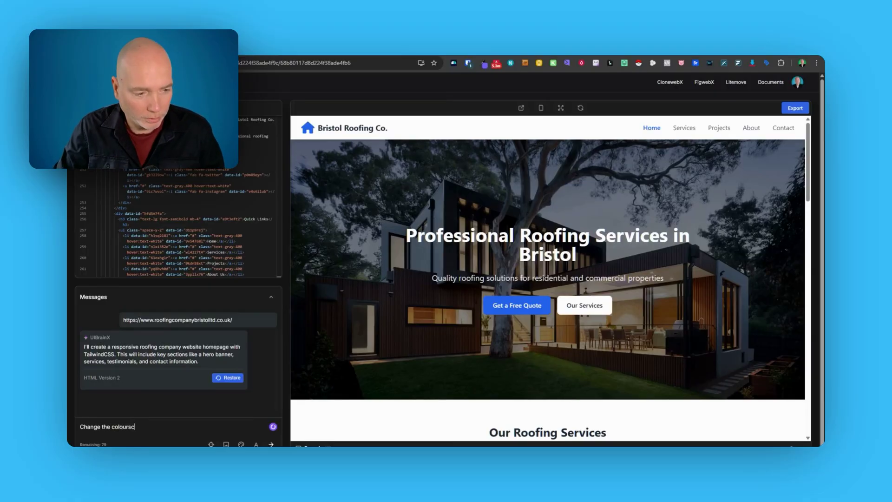
{"action": "key", "text": "BackSpace"}
{"action": "key", "text": "BackSpace"}
{"action": "key", "text": "BackSpace"}
{"action": "key", "text": "BackSpace"}
{"action": "key", "text": "BackSpace"}
{"action": "key", "text": "BackSpace"}
{"action": "key", "text": "BackSpace"}
{"action": "key", "text": "BackSpace"}
{"action": "key", "text": "BackSpace"}
{"action": "key", "text": "BackSpace"}
{"action": "key", "text": "BackSpace"}
{"action": "key", "text": "BackSpace"}
{"action": "key", "text": "BackSpace"}
{"action": "key", "text": "BackSpace"}
{"action": "key", "text": "BackSpace"}
{"action": "key", "text": "BackSpace"}
{"action": "key", "text": "BackSpace"}
{"action": "left_click", "coordinate": [241, 444]}
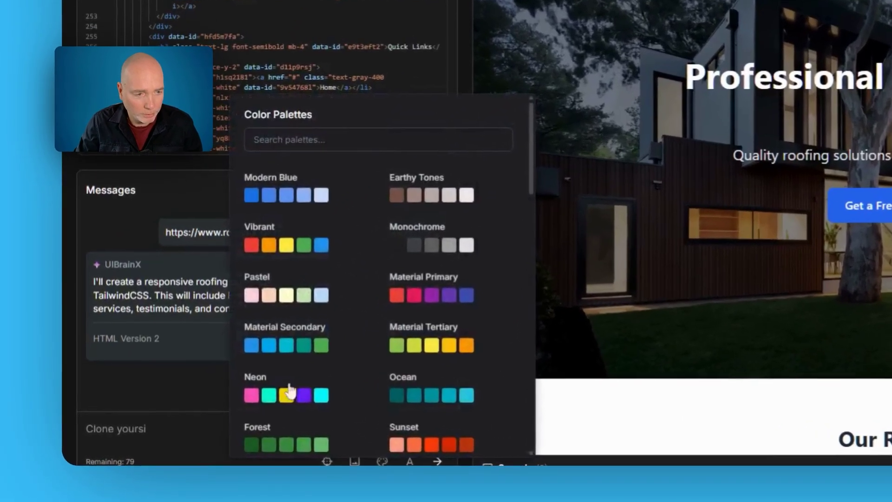
{"action": "scroll", "coordinate": [366, 269], "scroll_direction": "down", "scroll_amount": 5}
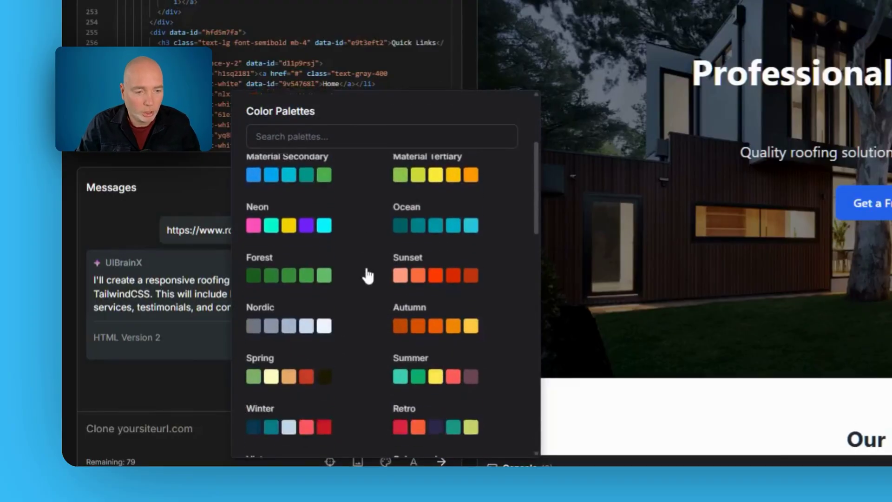
{"action": "left_click", "coordinate": [424, 222]}
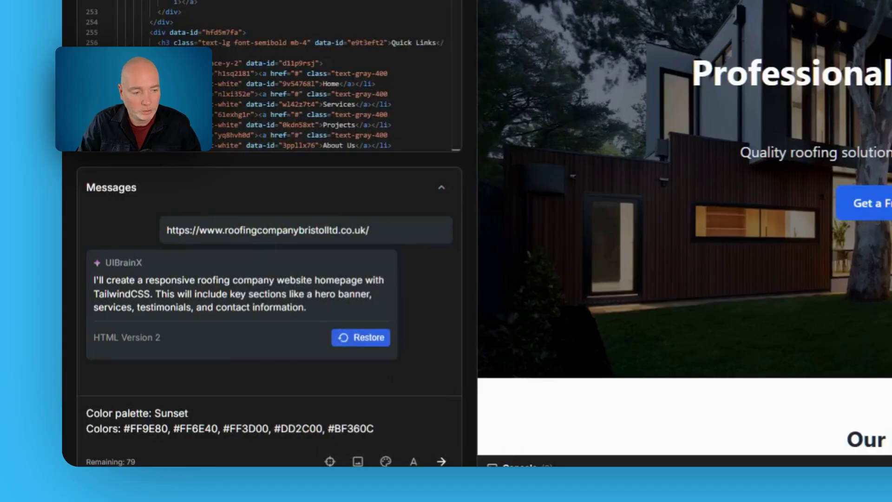
Add the Earthy Red palette (#4A0404 to #F93131) and delete the Sunset lines
{"action": "left_click", "coordinate": [386, 461]}
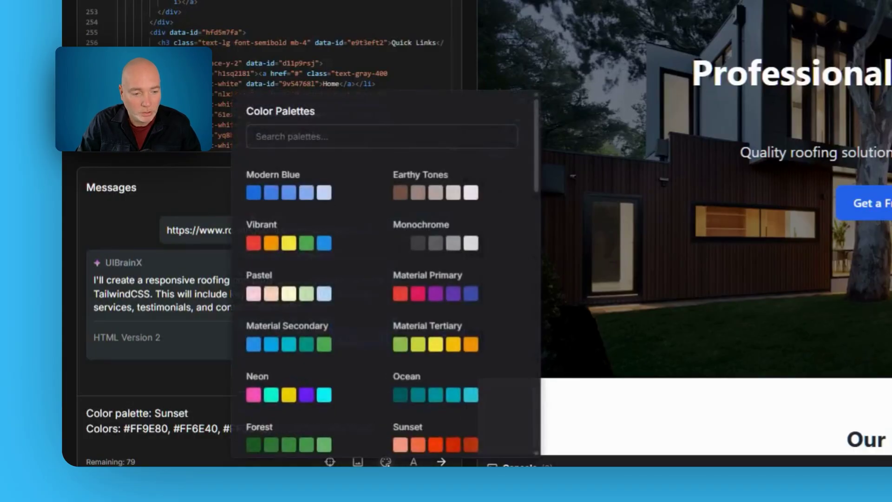
{"action": "scroll", "coordinate": [364, 339], "scroll_direction": "down", "scroll_amount": 5}
{"action": "scroll", "coordinate": [365, 341], "scroll_direction": "down", "scroll_amount": 6}
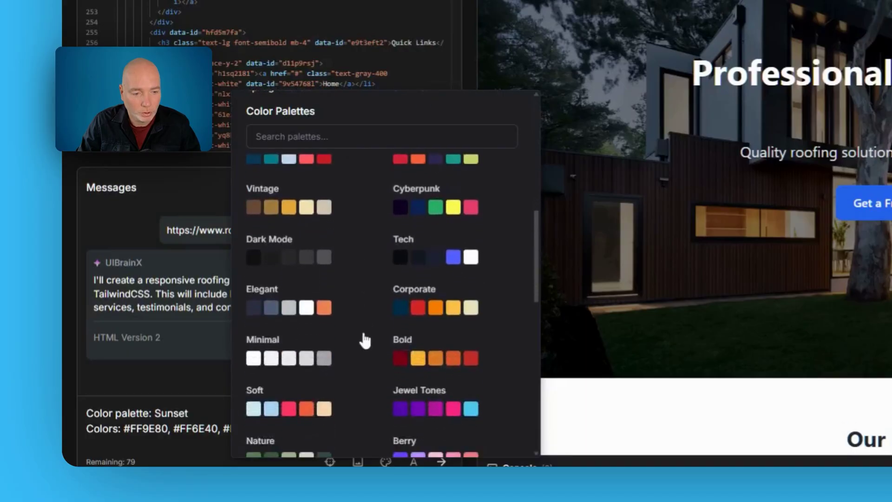
{"action": "scroll", "coordinate": [380, 328], "scroll_direction": "down", "scroll_amount": 10}
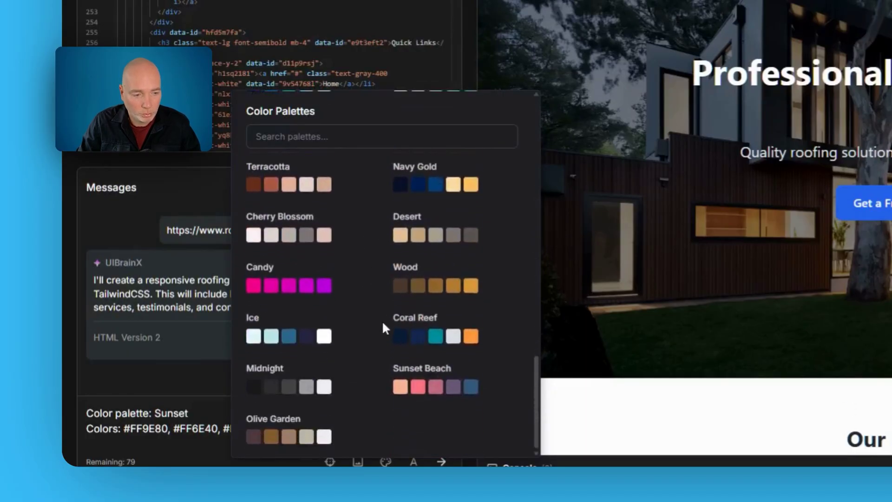
{"action": "scroll", "coordinate": [383, 324], "scroll_direction": "up", "scroll_amount": 8}
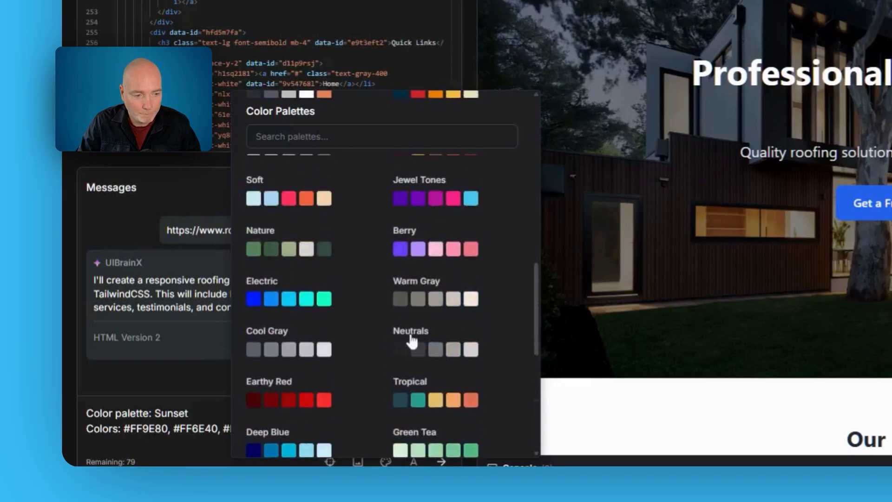
{"action": "left_click", "coordinate": [304, 397]}
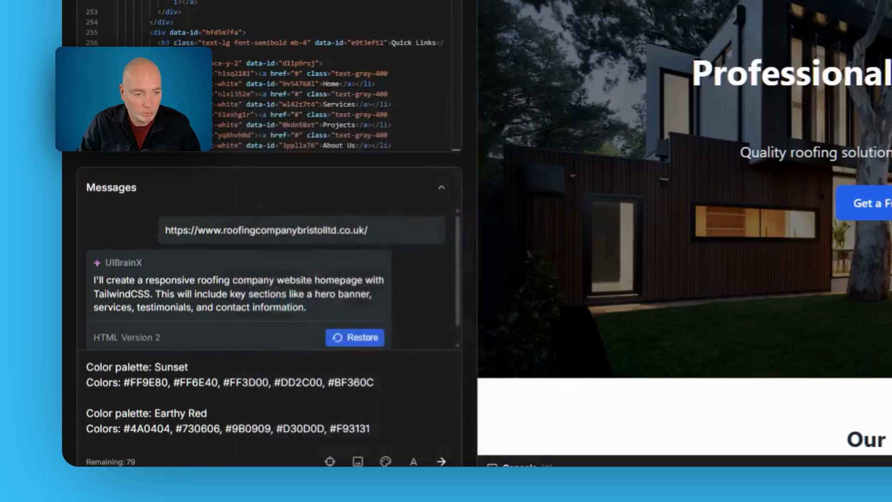
{"action": "left_click_drag", "start_coordinate": [374, 381], "coordinate": [86, 367]}
{"action": "key", "text": "BackSpace"}
{"action": "key", "text": "Delete"}
{"action": "key", "text": "Delete"}
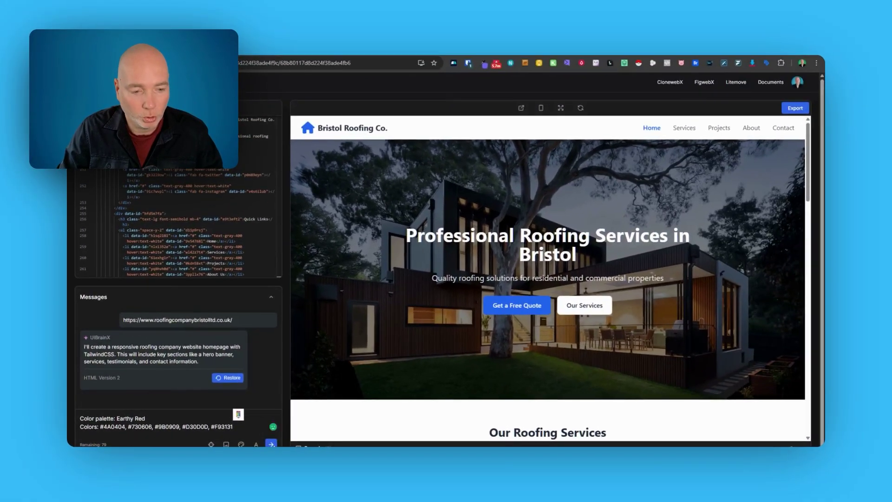
Send the Earthy Red palette request and scroll the preview while it regenerates
{"action": "key", "text": "Return"}
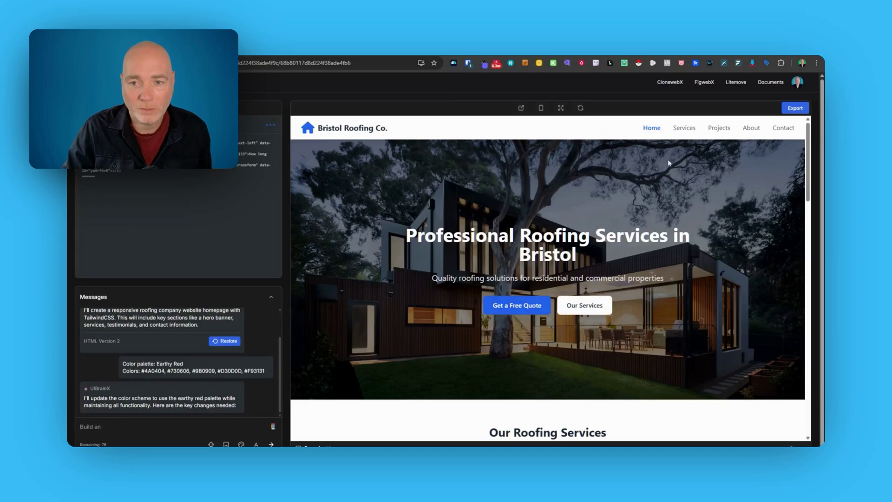
{"action": "scroll", "coordinate": [642, 269], "scroll_direction": "down", "scroll_amount": 15}
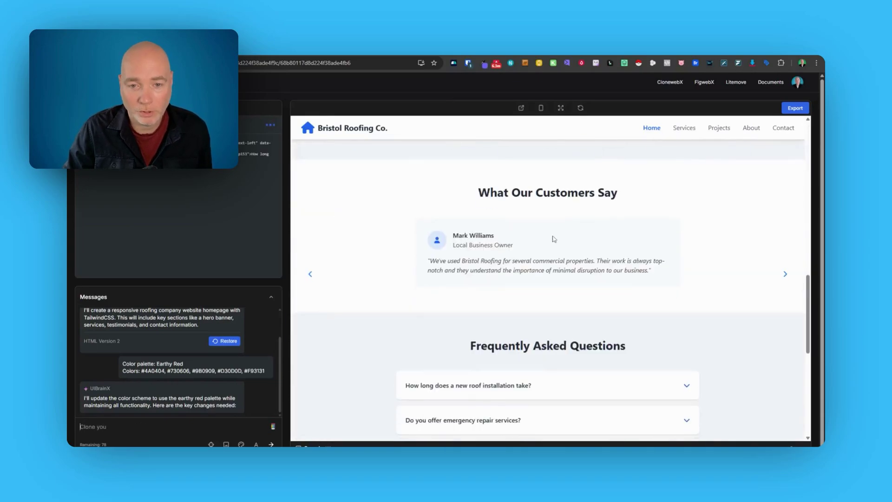
{"action": "scroll", "coordinate": [553, 238], "scroll_direction": "down", "scroll_amount": 10}
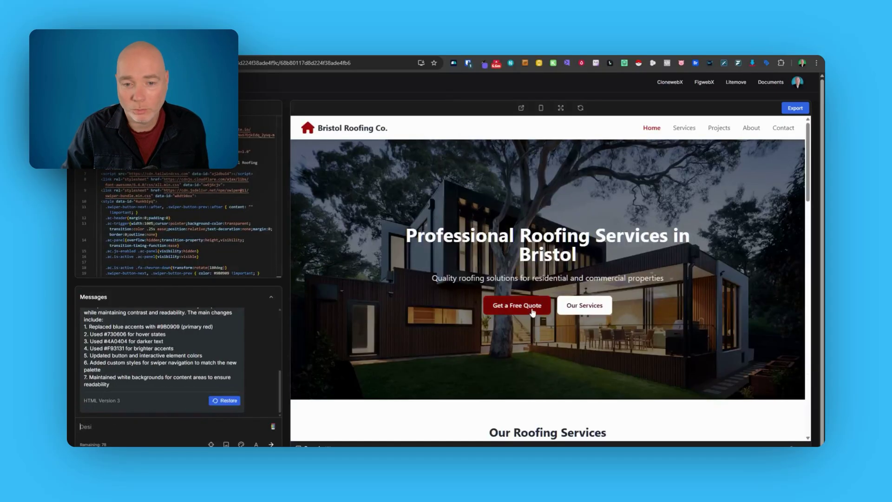
Scroll the red-accented homepage down to the footer and back up to the Why Choose section
{"action": "scroll", "coordinate": [532, 312], "scroll_direction": "down", "scroll_amount": 10}
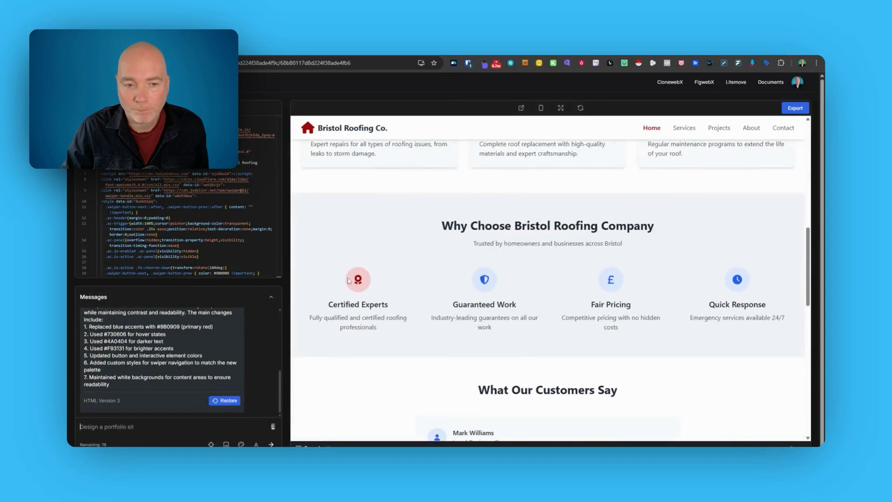
{"action": "scroll", "coordinate": [386, 280], "scroll_direction": "down", "scroll_amount": 8}
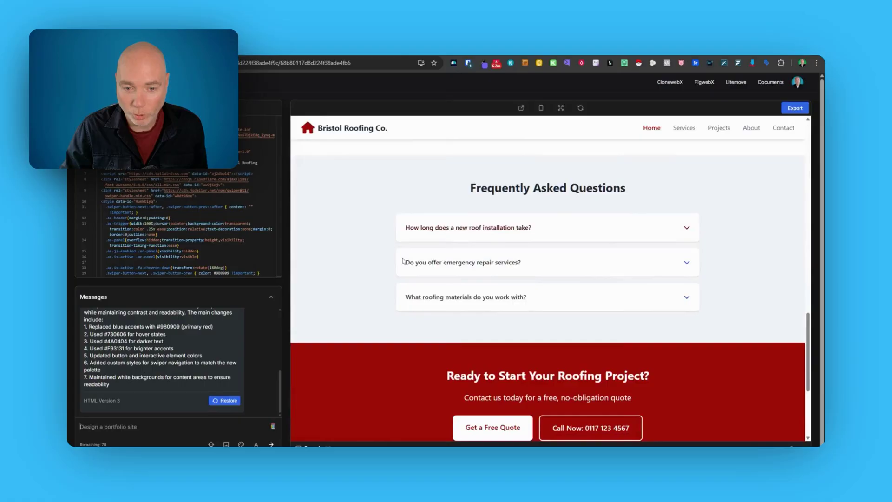
{"action": "scroll", "coordinate": [409, 272], "scroll_direction": "down", "scroll_amount": 4}
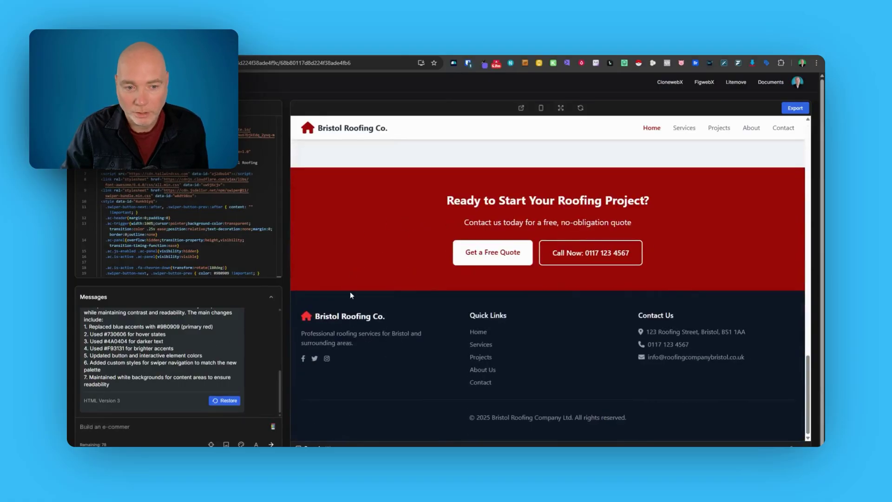
{"action": "scroll", "coordinate": [458, 347], "scroll_direction": "up", "scroll_amount": 12}
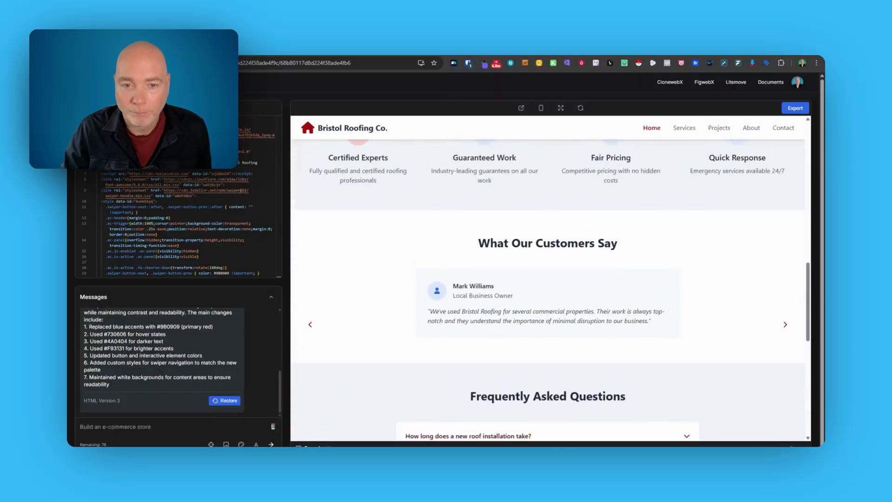
{"action": "scroll", "coordinate": [471, 269], "scroll_direction": "up", "scroll_amount": 1}
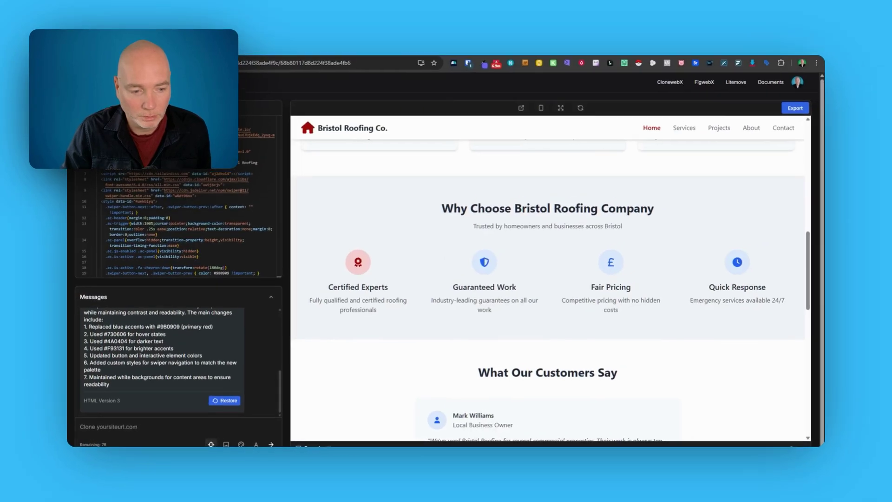
Select the 'Why Choose Bristol Roofing Company' heading and set its vertical padding to 30 (py-[30px])
{"action": "left_click", "coordinate": [478, 260]}
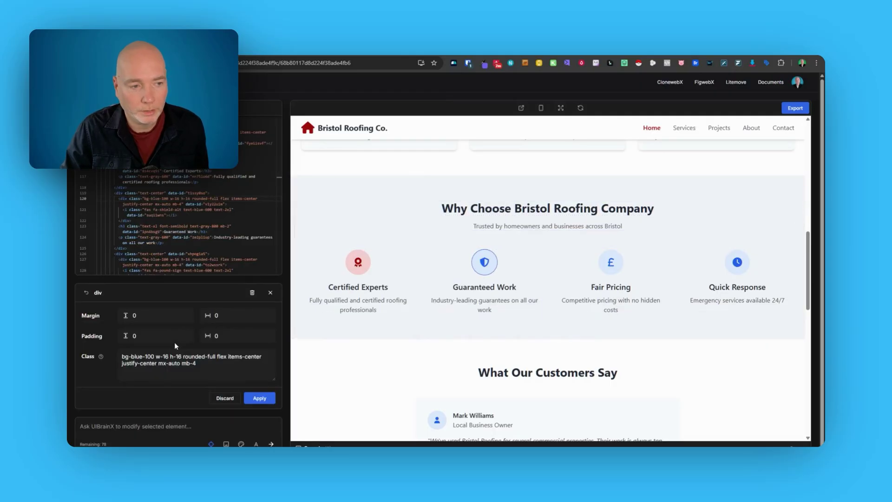
{"action": "scroll", "coordinate": [522, 260], "scroll_direction": "up", "scroll_amount": 3}
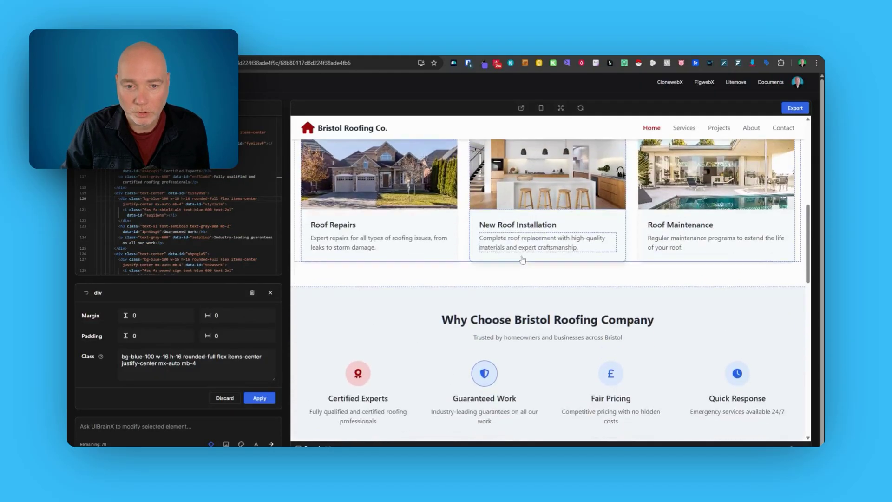
{"action": "scroll", "coordinate": [522, 260], "scroll_direction": "down", "scroll_amount": 1}
{"action": "left_click", "coordinate": [474, 287]}
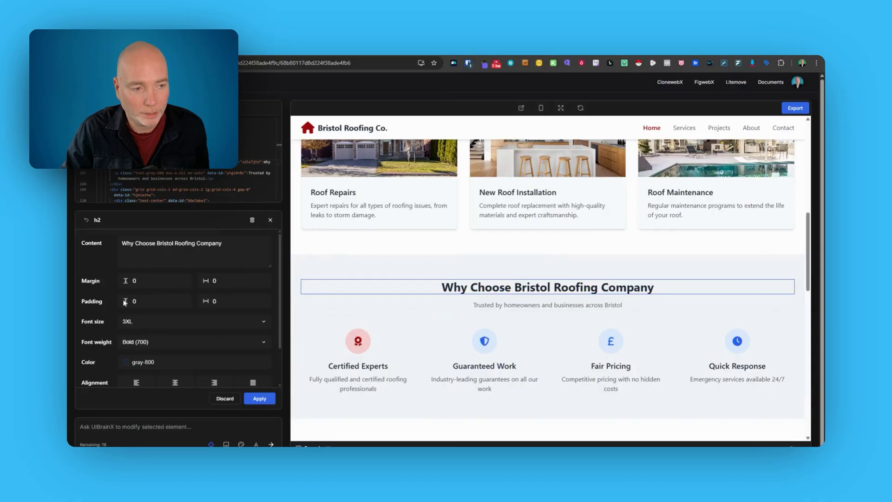
{"action": "type", "text": "30"}
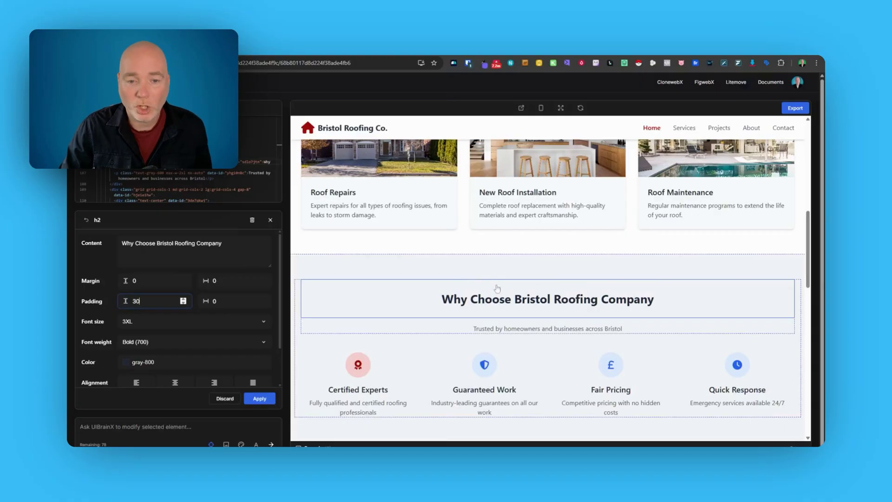
{"action": "scroll", "coordinate": [485, 272], "scroll_direction": "down", "scroll_amount": 1}
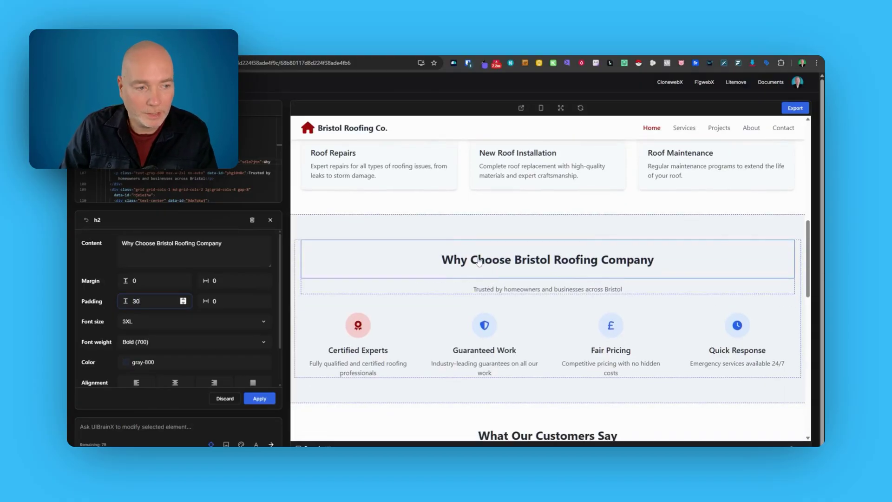
{"action": "left_click", "coordinate": [153, 243]}
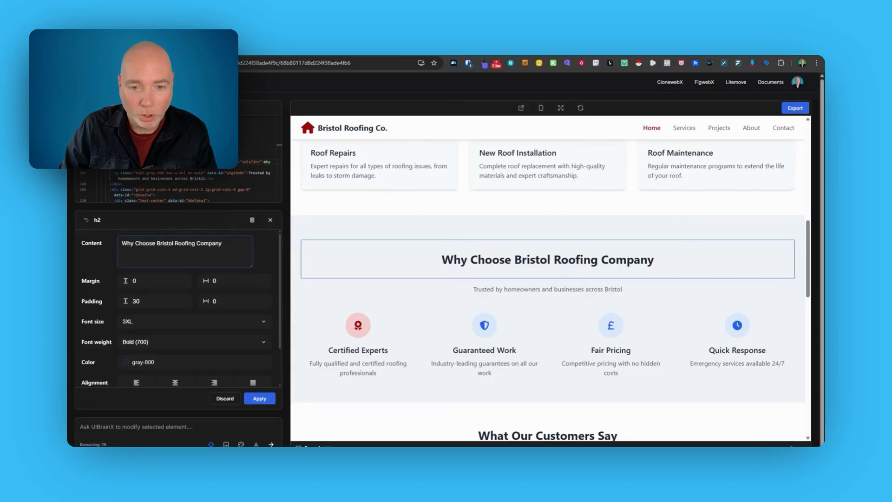
{"action": "type", "text": "?"}
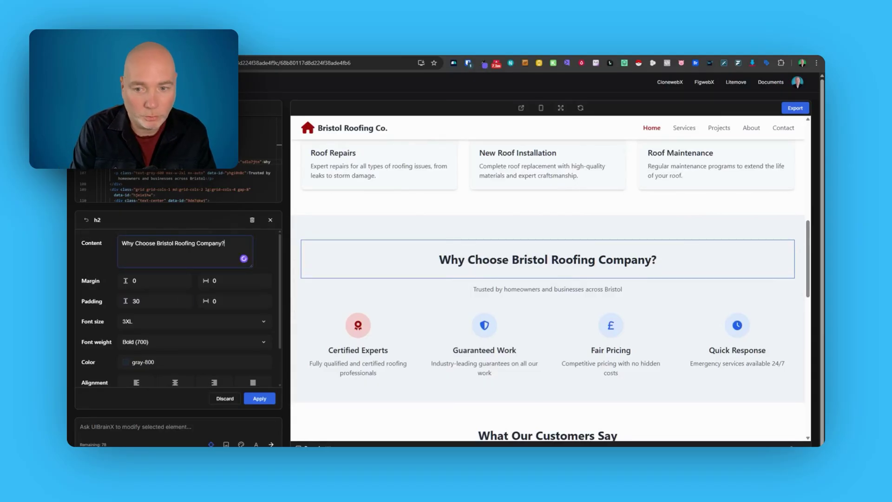
{"action": "key", "text": "BackSpace"}
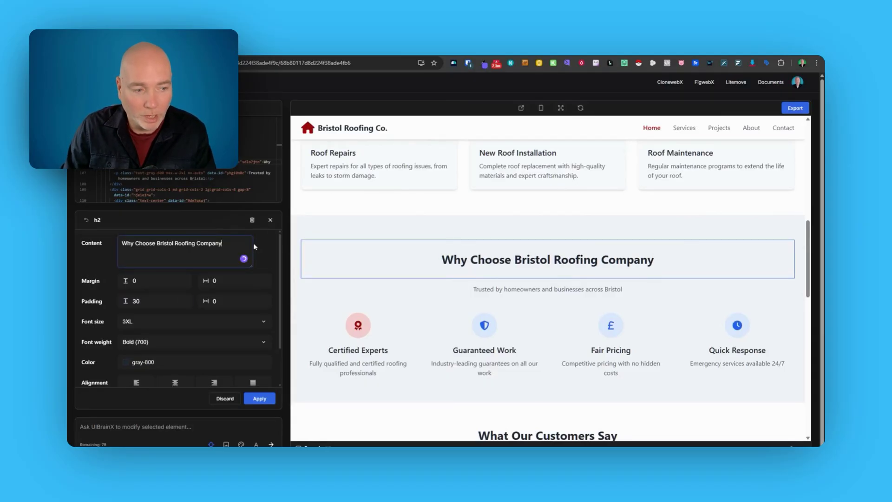
{"action": "scroll", "coordinate": [178, 311], "scroll_direction": "down", "scroll_amount": 2}
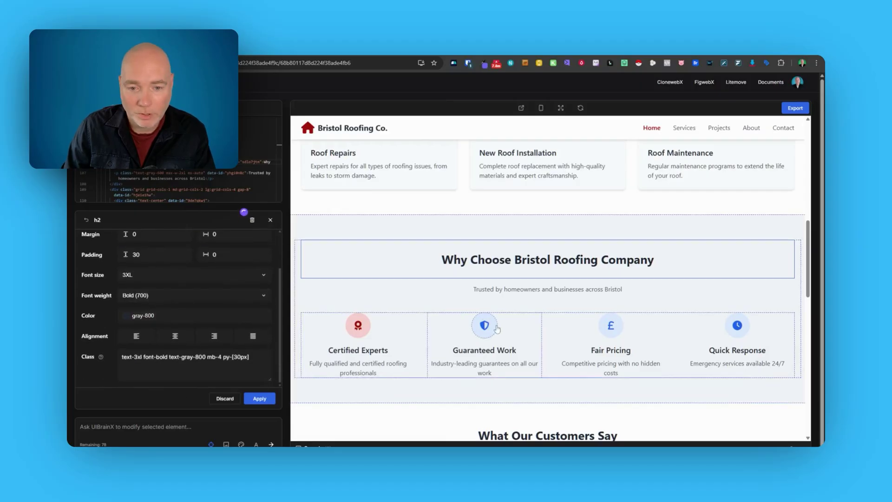
Copy the Certified Experts pale red circle styling onto the Guaranteed Work icon circle
{"action": "left_click", "coordinate": [475, 327]}
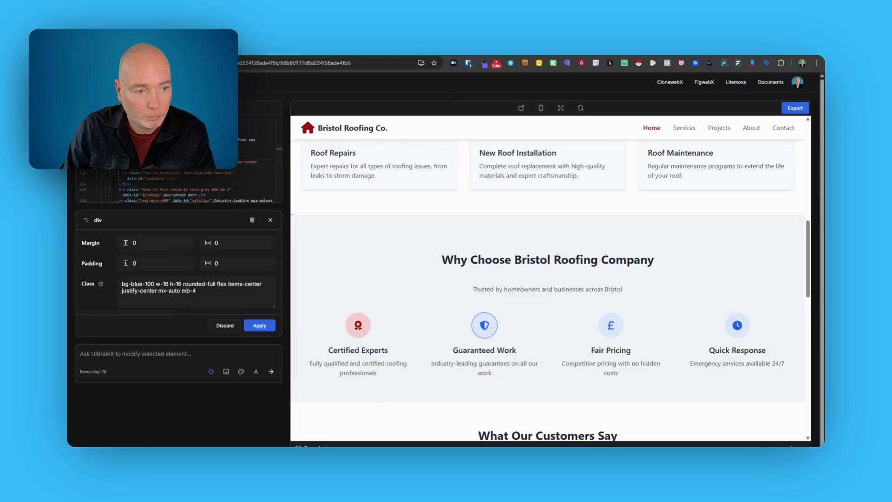
{"action": "left_click", "coordinate": [366, 324]}
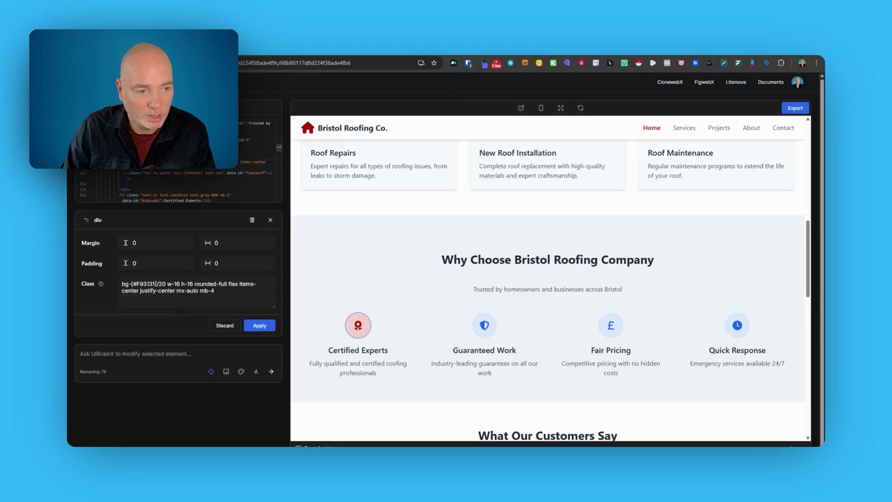
{"action": "triple_click", "coordinate": [218, 279]}
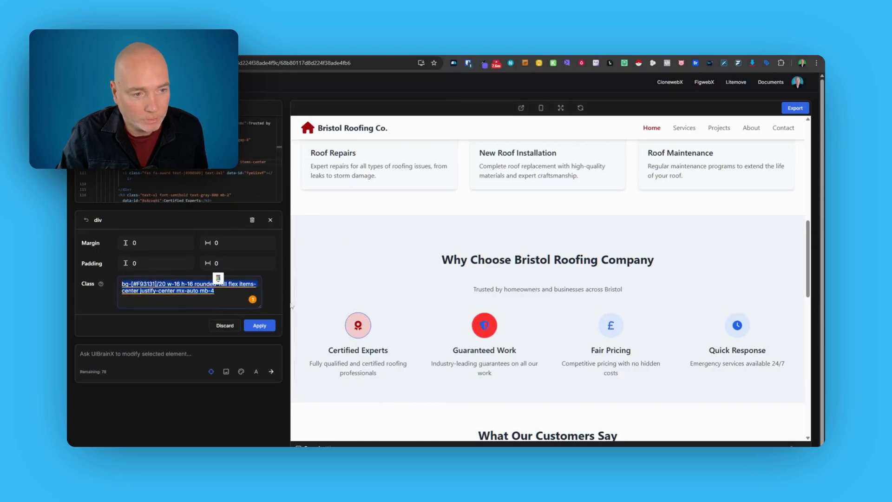
{"action": "left_click", "coordinate": [483, 323]}
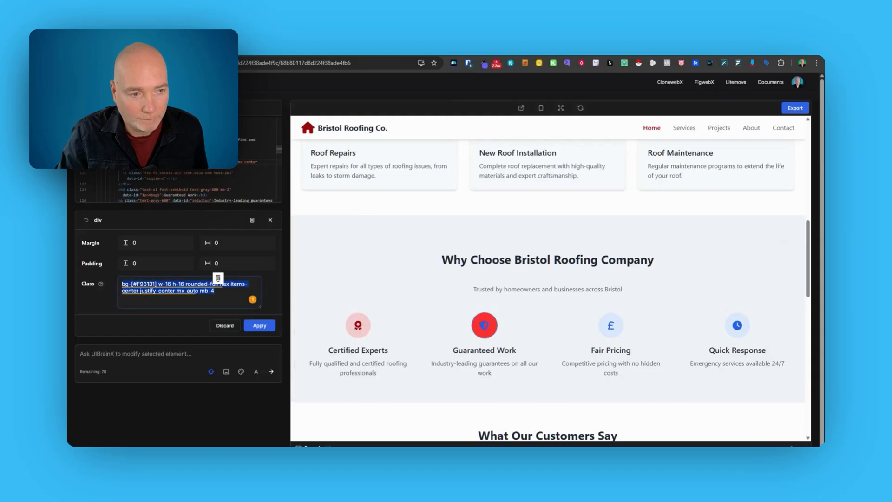
{"action": "key", "text": "ctrl+z"}
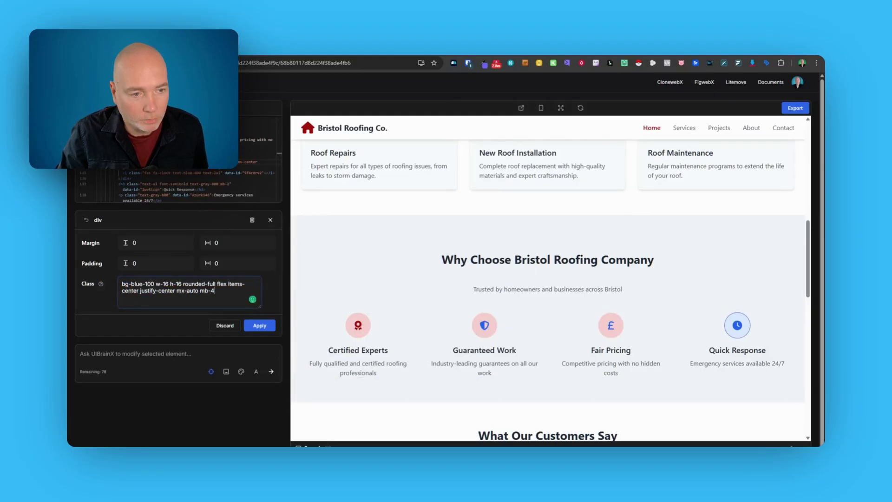
Recolour the shield, £ and clock icons to #9B0909
{"action": "left_click", "coordinate": [358, 325]}
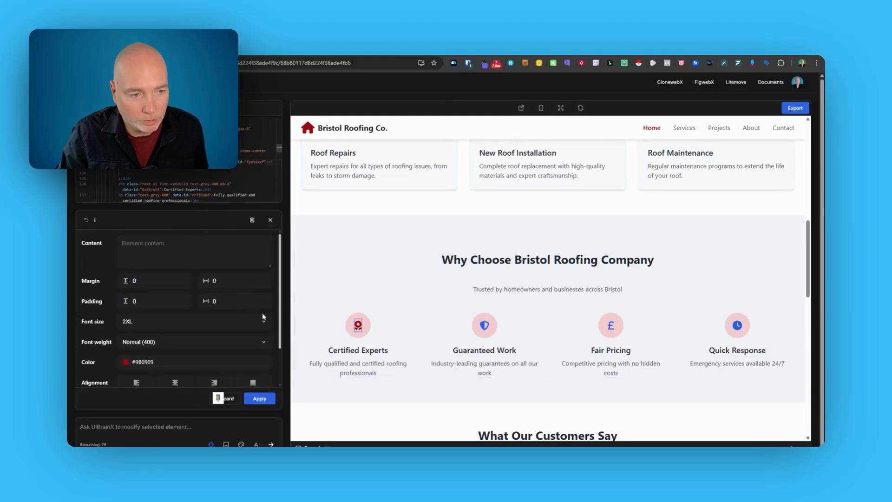
{"action": "scroll", "coordinate": [192, 328], "scroll_direction": "down", "scroll_amount": 1}
{"action": "left_click", "coordinate": [139, 315]}
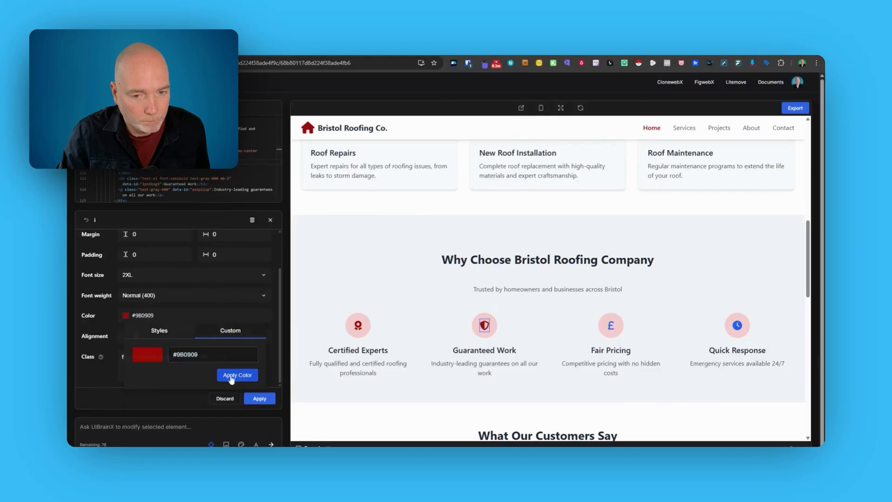
{"action": "left_click", "coordinate": [237, 374]}
{"action": "left_click", "coordinate": [140, 315]}
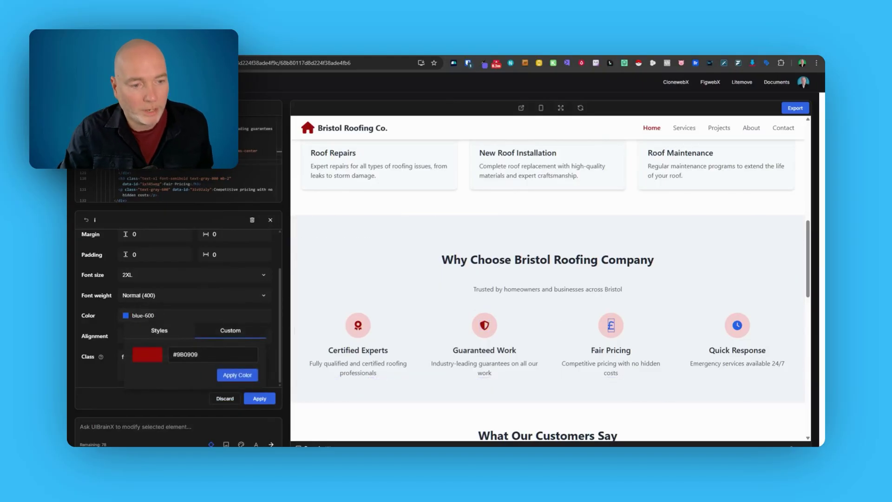
{"action": "left_click", "coordinate": [212, 354]}
{"action": "left_click", "coordinate": [237, 375]}
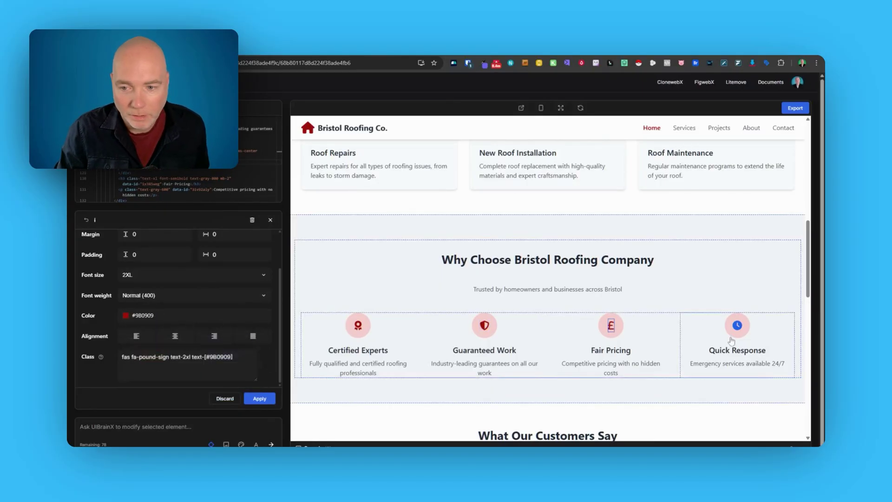
{"action": "left_click", "coordinate": [163, 316]}
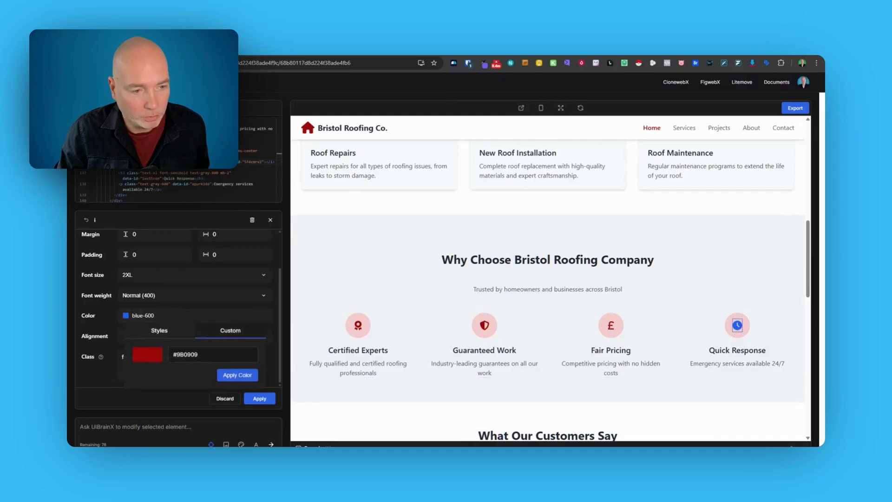
{"action": "left_click", "coordinate": [237, 374]}
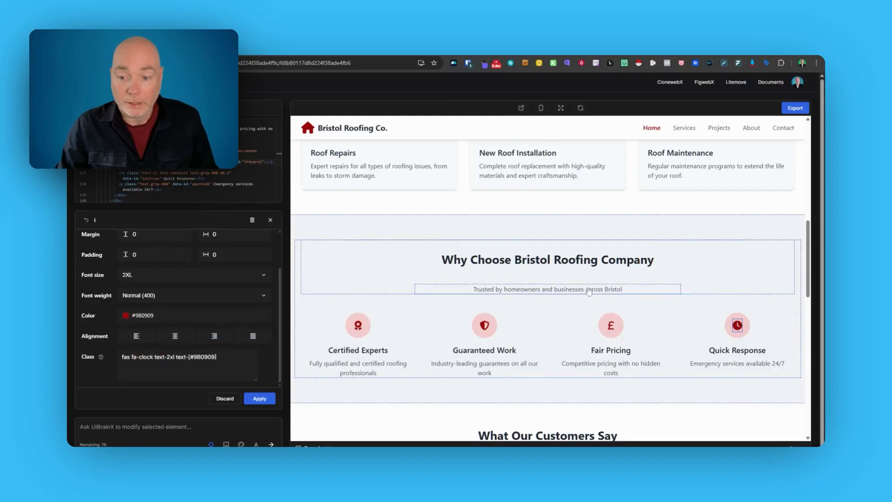
{"action": "scroll", "coordinate": [590, 292], "scroll_direction": "down", "scroll_amount": 3}
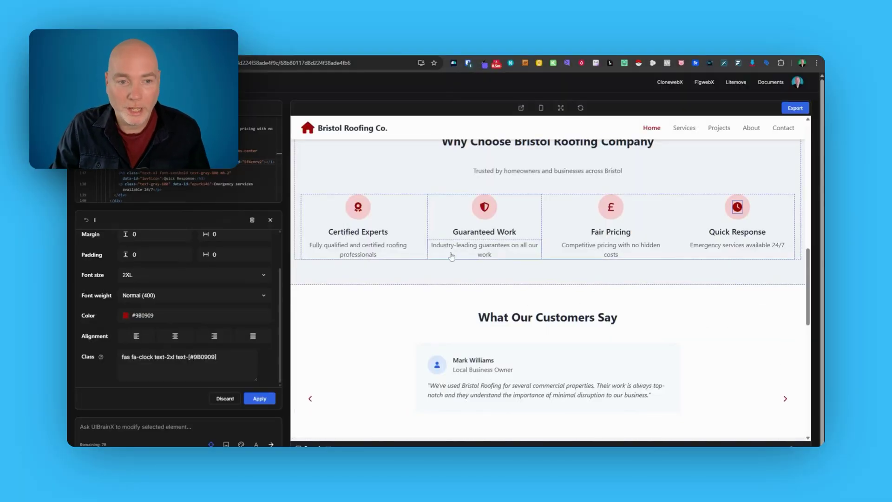
Scroll back up the UiBrainX preview
{"action": "scroll", "coordinate": [457, 258], "scroll_direction": "up", "scroll_amount": 6}
{"action": "scroll", "coordinate": [458, 256], "scroll_direction": "up", "scroll_amount": 6}
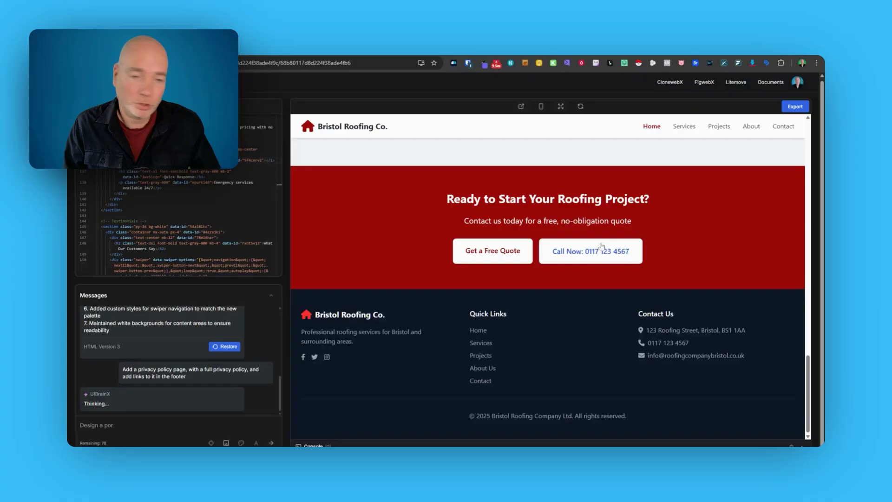
Export the Entire Page to Gutenberg and download the Softlite.io integration plugin 1.0.48
{"action": "left_click", "coordinate": [795, 107]}
{"action": "left_click", "coordinate": [715, 150]}
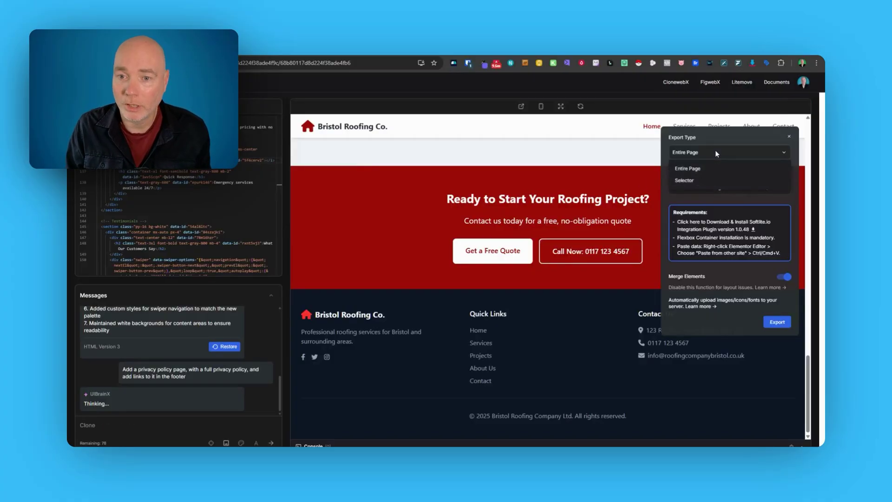
{"action": "left_click", "coordinate": [721, 151]}
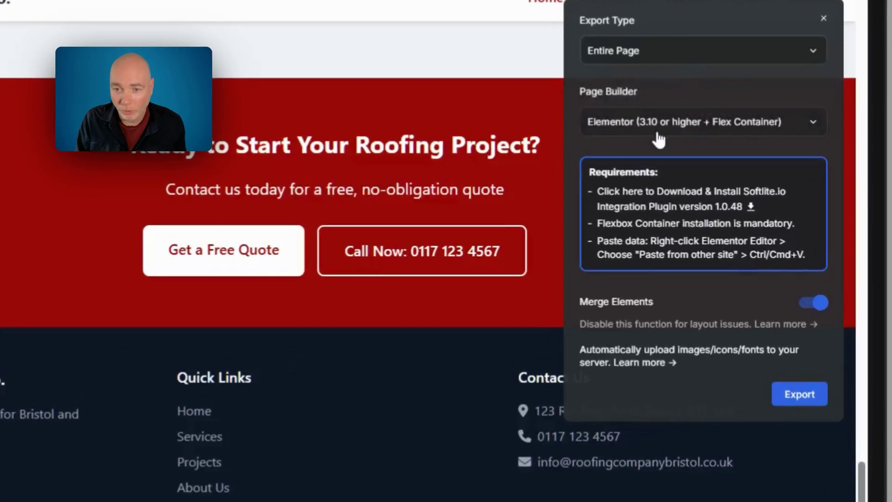
{"action": "left_click", "coordinate": [684, 126]}
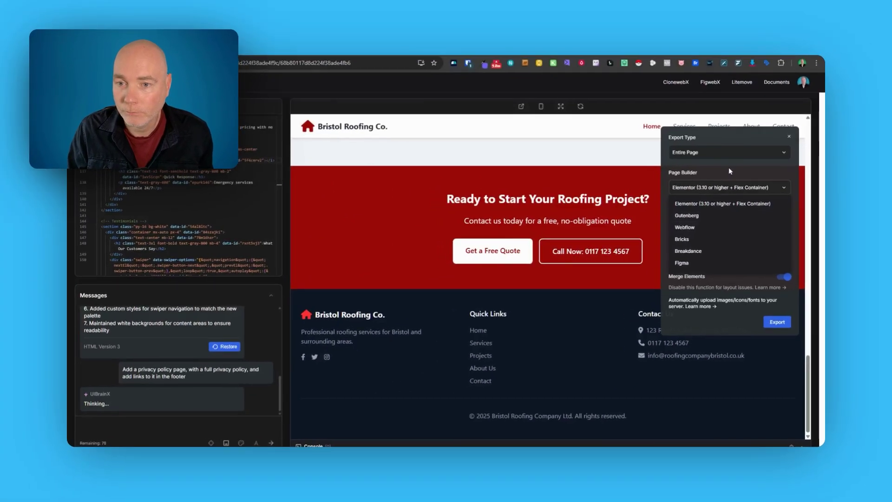
{"action": "left_click", "coordinate": [692, 212]}
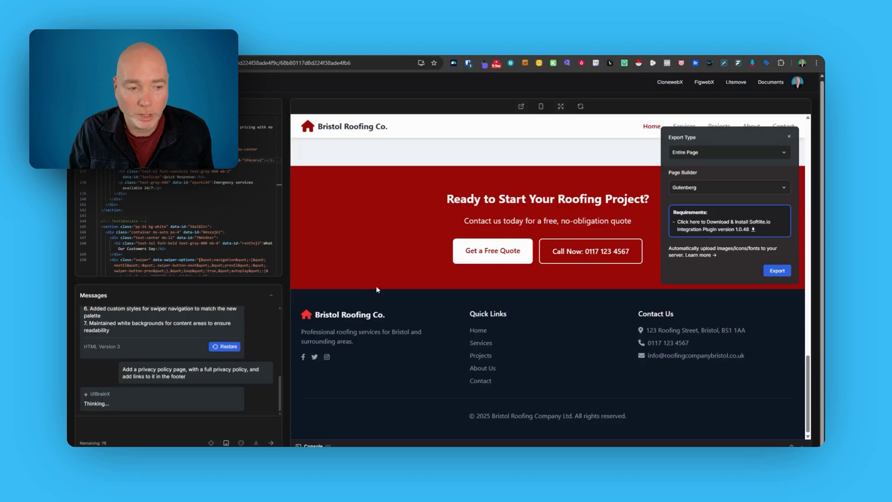
{"action": "left_click", "coordinate": [736, 231]}
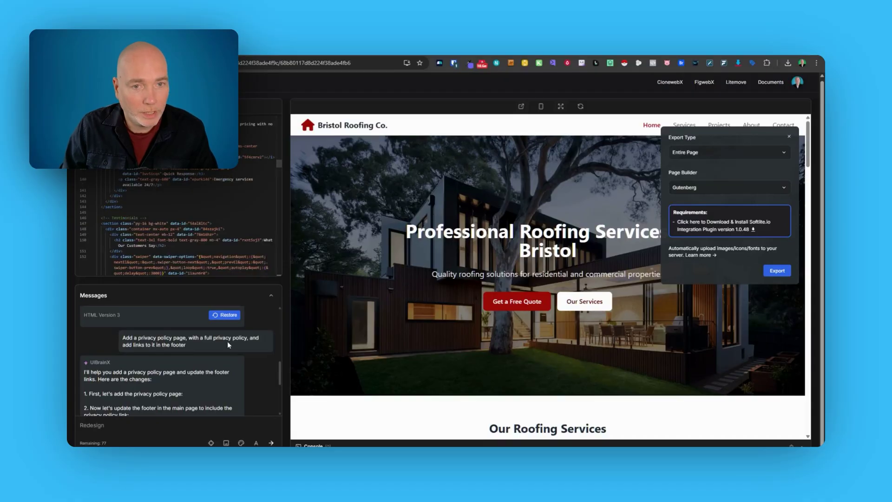
Close the Export panel and review the footer link and new Privacy Policy page
{"action": "scroll", "coordinate": [209, 331], "scroll_direction": "up", "scroll_amount": 2}
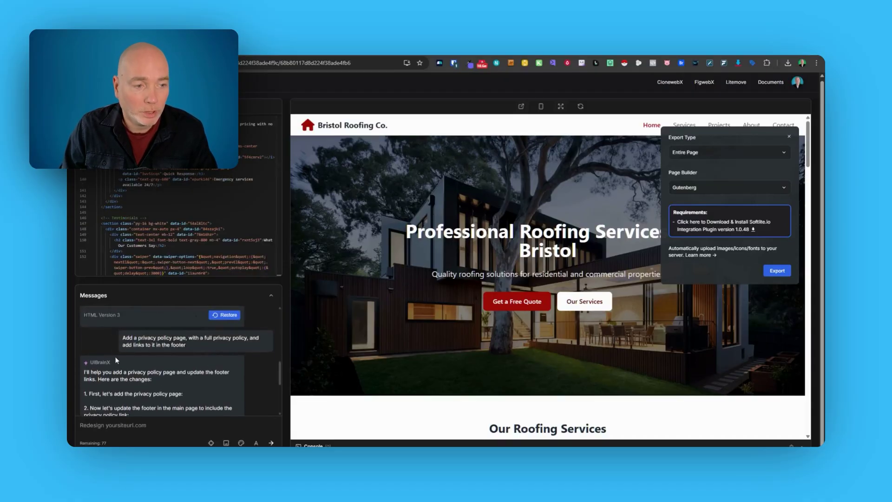
{"action": "scroll", "coordinate": [130, 352], "scroll_direction": "down", "scroll_amount": 2}
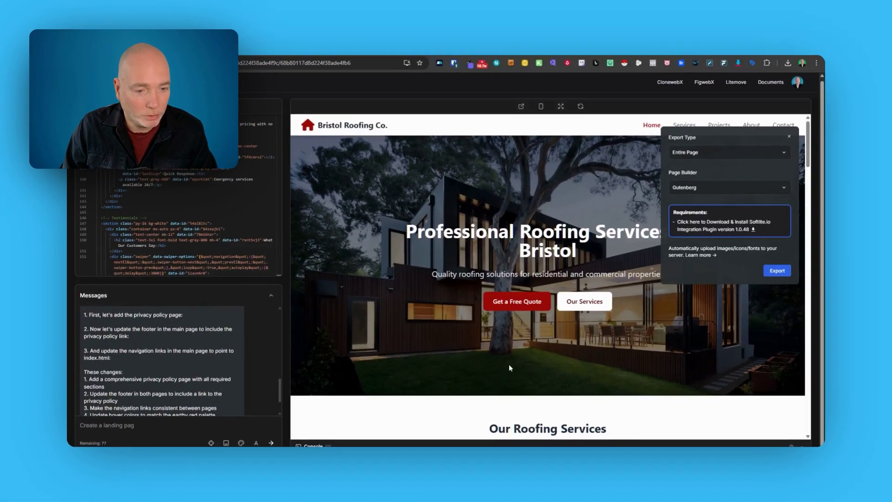
{"action": "scroll", "coordinate": [509, 367], "scroll_direction": "down", "scroll_amount": 10}
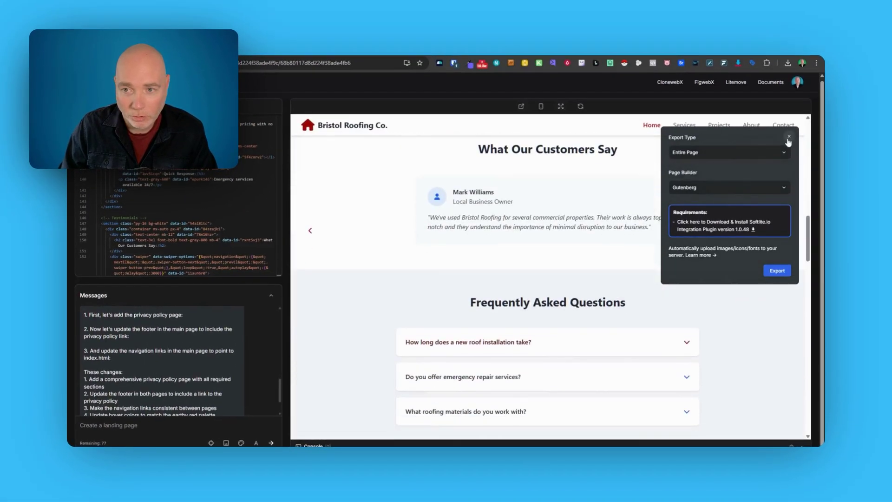
{"action": "left_click", "coordinate": [788, 138]}
{"action": "scroll", "coordinate": [517, 319], "scroll_direction": "down", "scroll_amount": 10}
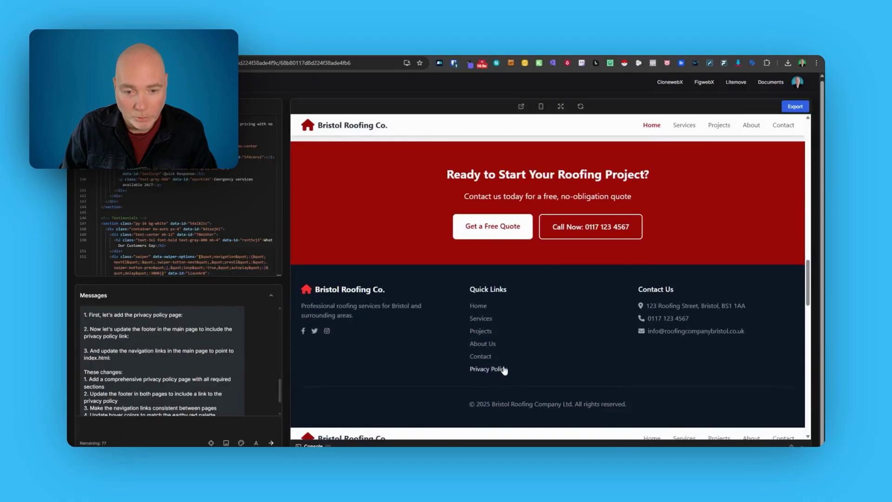
{"action": "scroll", "coordinate": [530, 388], "scroll_direction": "down", "scroll_amount": 3}
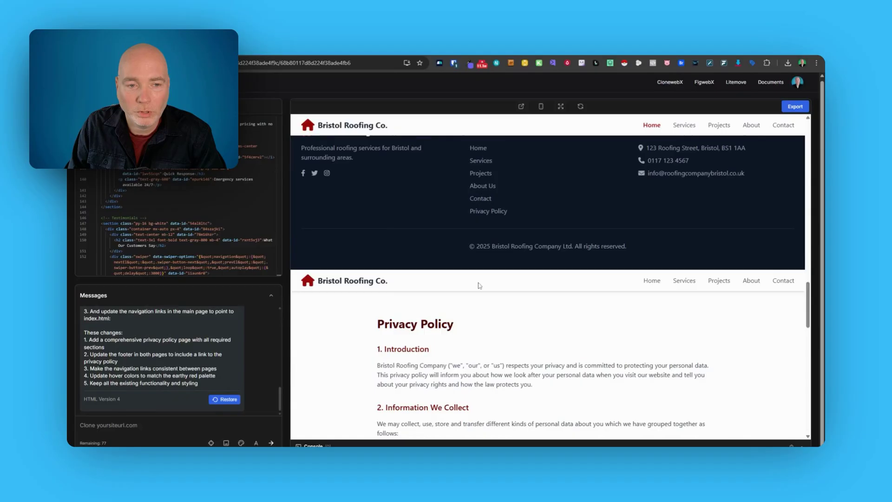
{"action": "scroll", "coordinate": [483, 288], "scroll_direction": "down", "scroll_amount": 15}
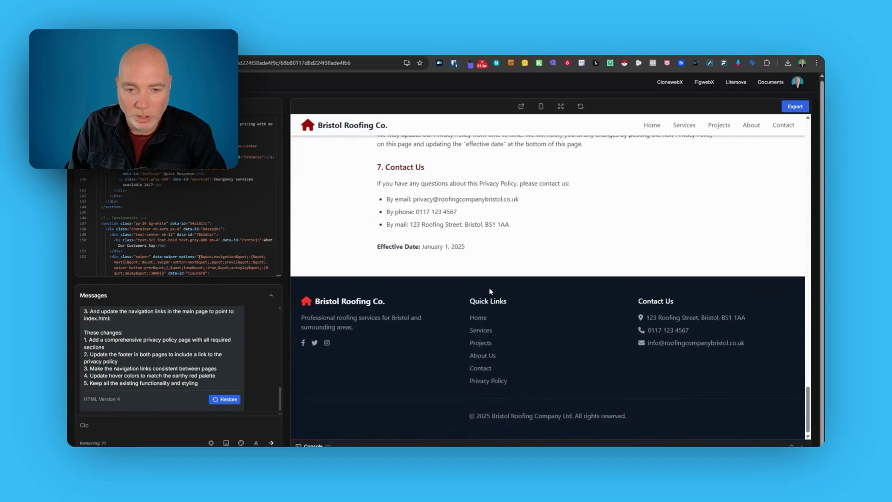
{"action": "scroll", "coordinate": [524, 309], "scroll_direction": "up", "scroll_amount": 12}
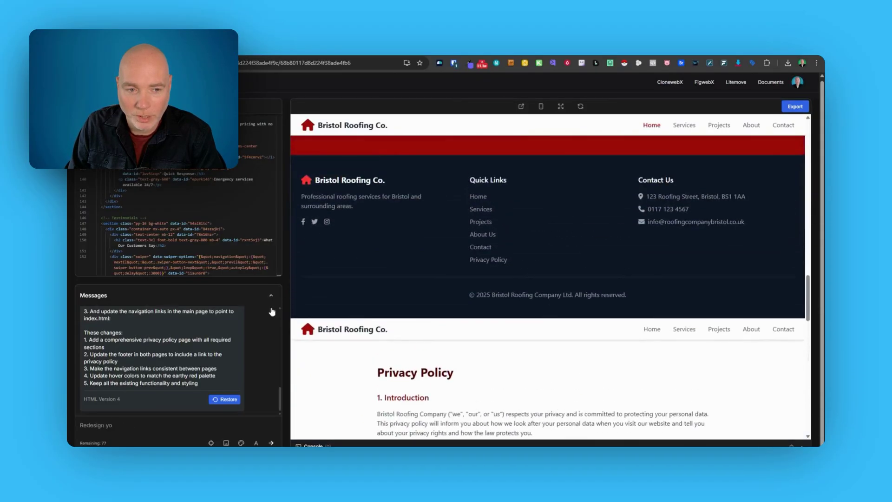
{"action": "scroll", "coordinate": [532, 378], "scroll_direction": "down", "scroll_amount": 12}
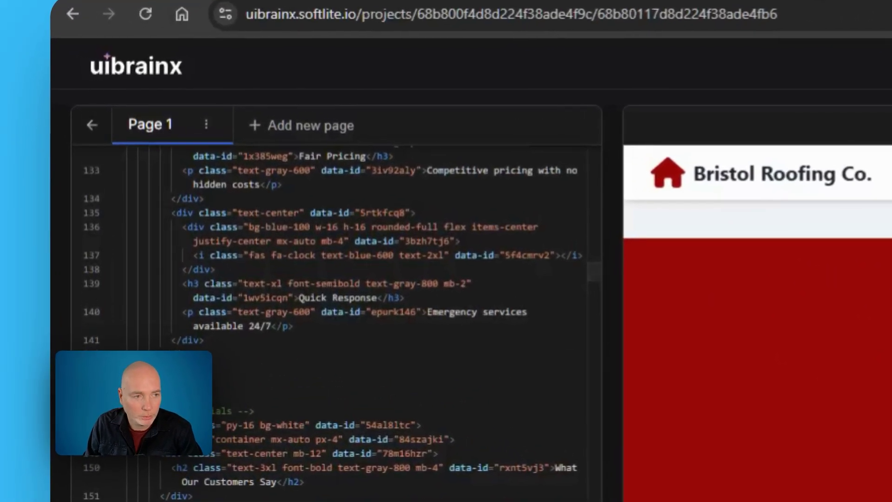
{"action": "scroll", "coordinate": [325, 320], "scroll_direction": "up", "scroll_amount": 3}
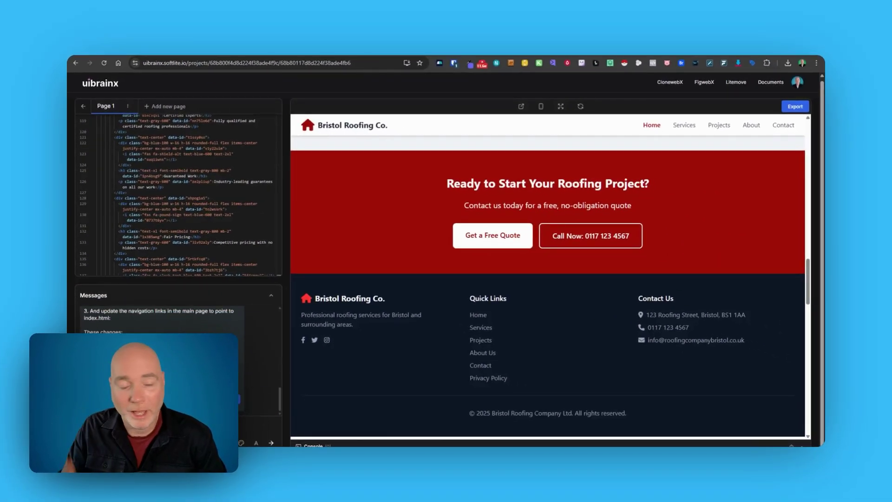
{"action": "scroll", "coordinate": [128, 330], "scroll_direction": "up", "scroll_amount": 3}
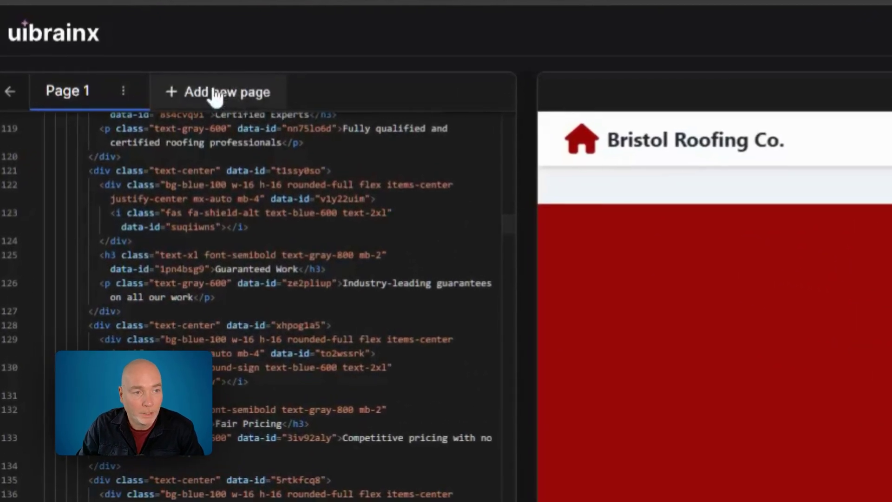
{"action": "left_click", "coordinate": [155, 106]}
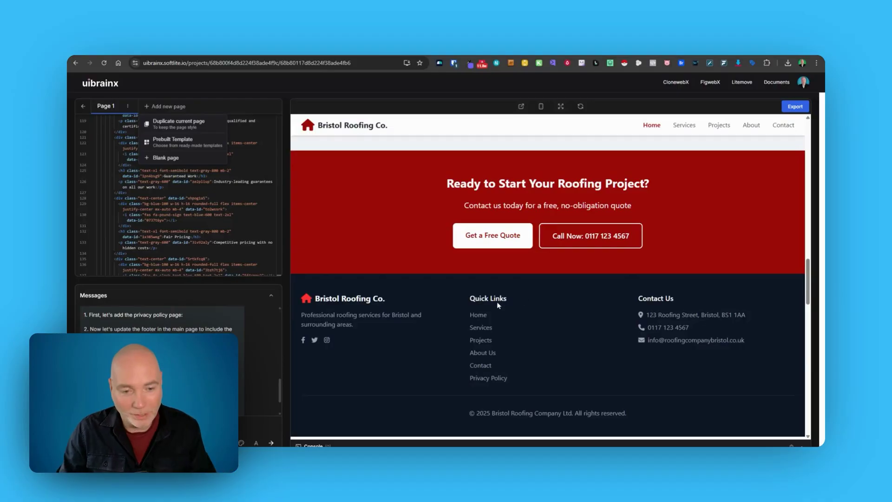
{"action": "left_click", "coordinate": [254, 403]}
{"action": "scroll", "coordinate": [254, 403], "scroll_direction": "down", "scroll_amount": 5}
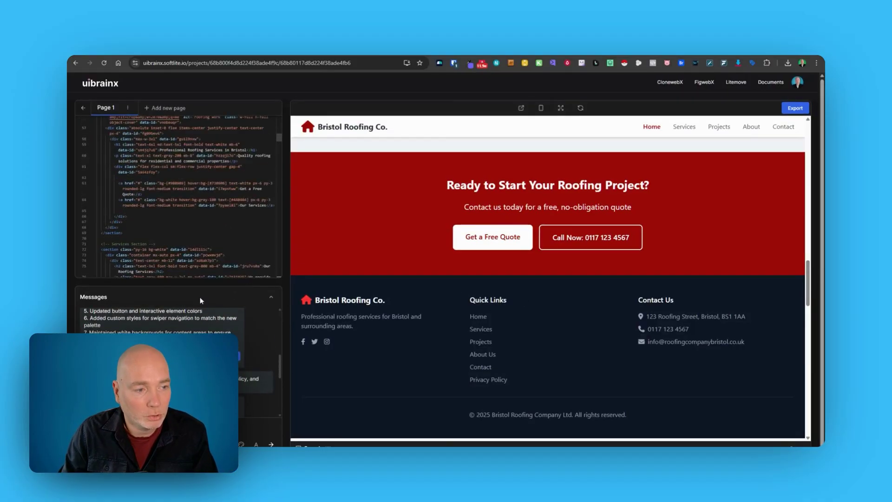
{"action": "scroll", "coordinate": [209, 317], "scroll_direction": "up", "scroll_amount": 5}
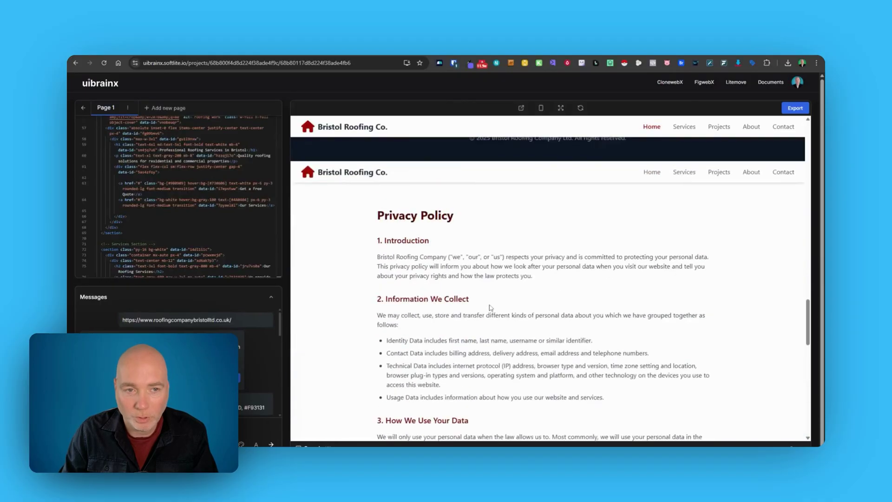
{"action": "scroll", "coordinate": [545, 301], "scroll_direction": "up", "scroll_amount": 15}
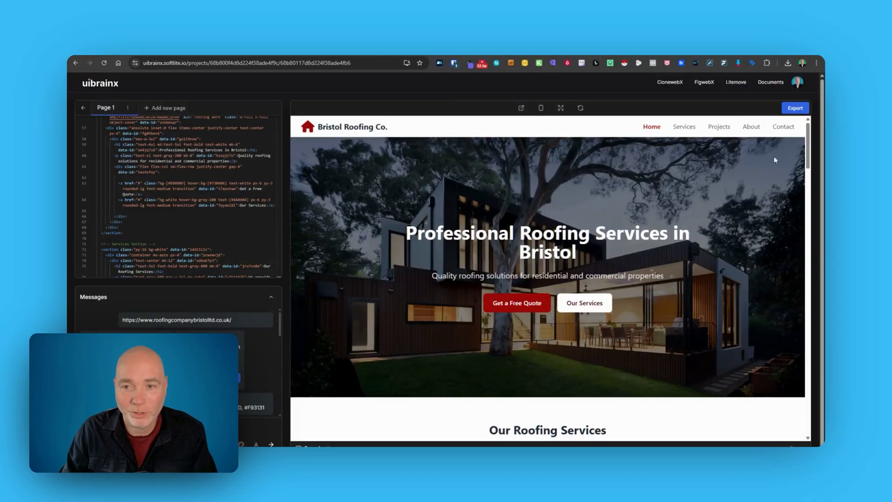
Export the entire roofing page with Gutenberg chosen as the Page Builder
{"action": "left_click", "coordinate": [794, 109]}
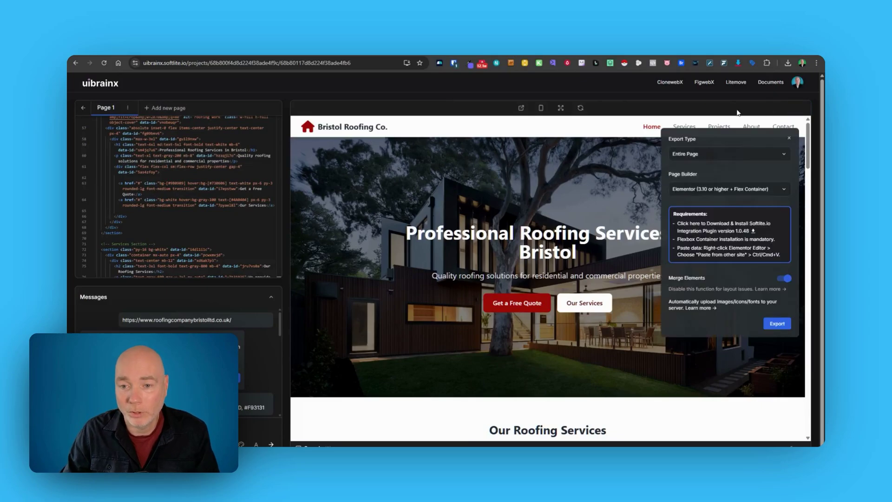
{"action": "left_click", "coordinate": [694, 194]}
{"action": "left_click", "coordinate": [681, 222]}
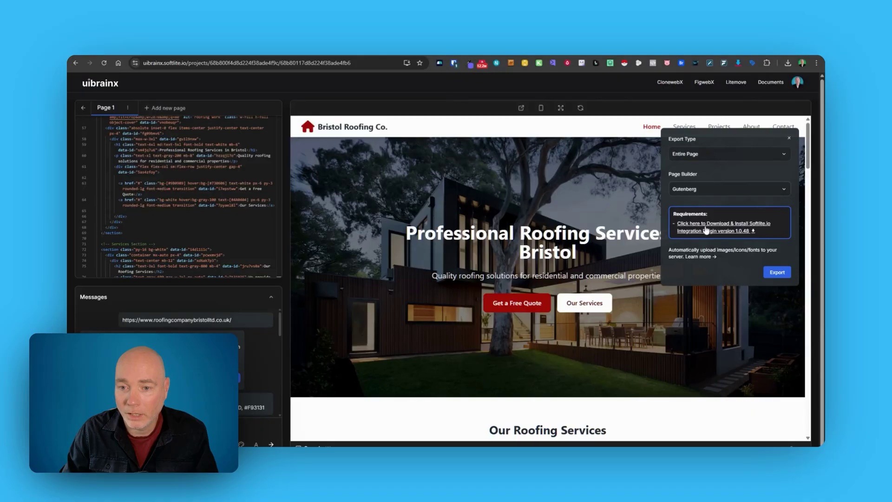
{"action": "left_click", "coordinate": [775, 273]}
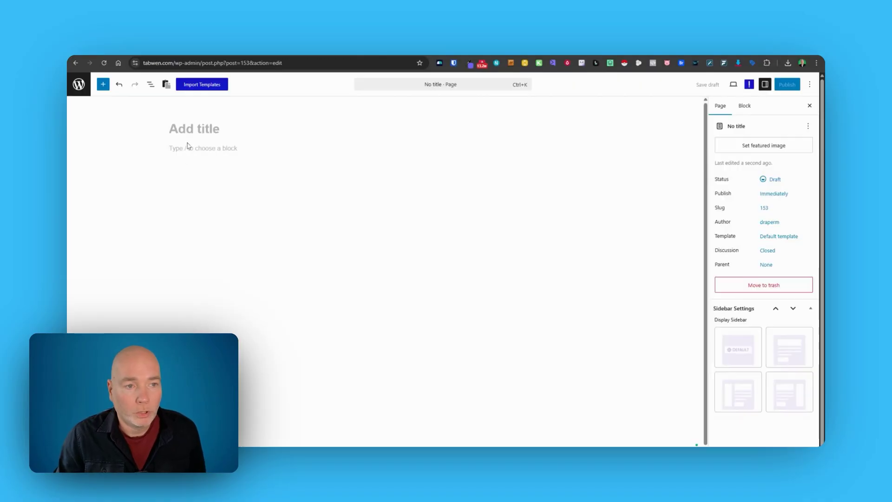
Paste the exported roofing page into the empty WordPress paragraph block and review it
{"action": "left_click", "coordinate": [188, 153]}
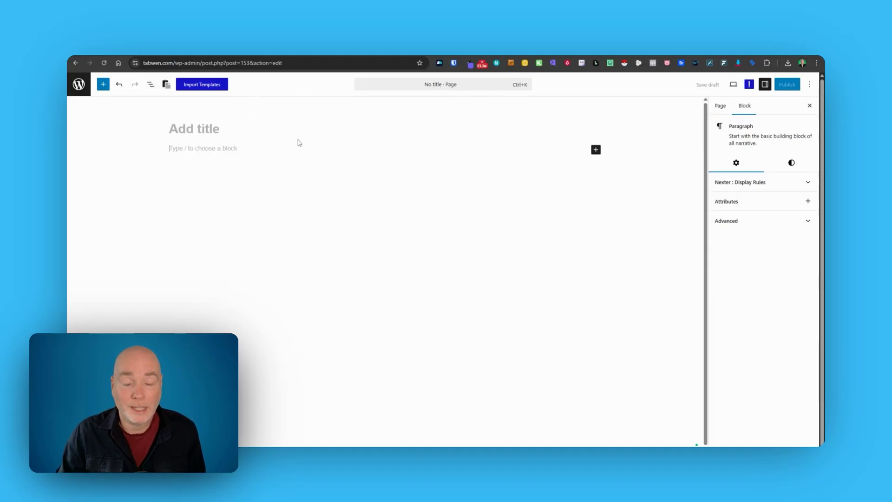
{"action": "left_click", "coordinate": [223, 138]}
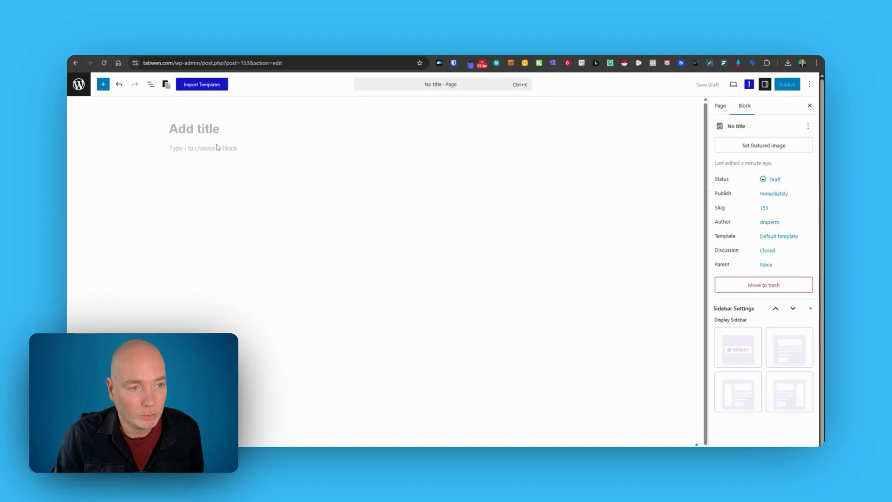
{"action": "left_click", "coordinate": [197, 154]}
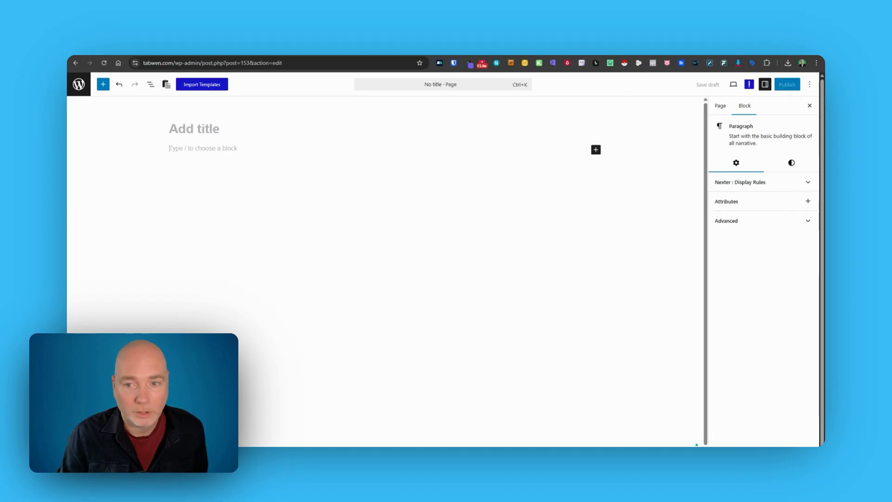
{"action": "key", "text": "ctrl+v"}
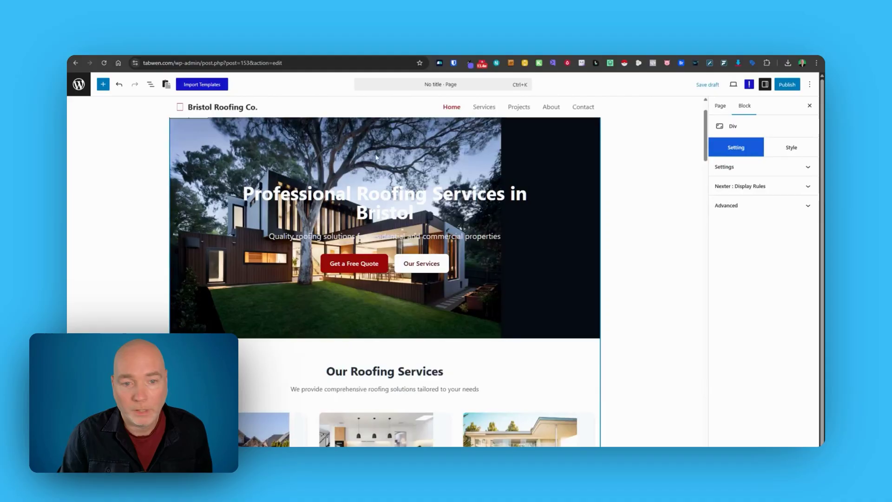
{"action": "scroll", "coordinate": [359, 168], "scroll_direction": "down", "scroll_amount": 10}
{"action": "scroll", "coordinate": [359, 168], "scroll_direction": "down", "scroll_amount": 15}
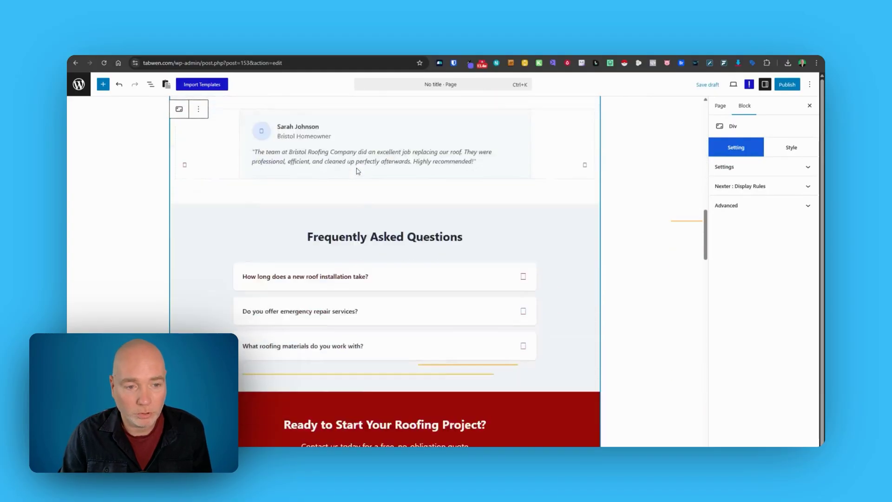
{"action": "scroll", "coordinate": [362, 165], "scroll_direction": "down", "scroll_amount": 1}
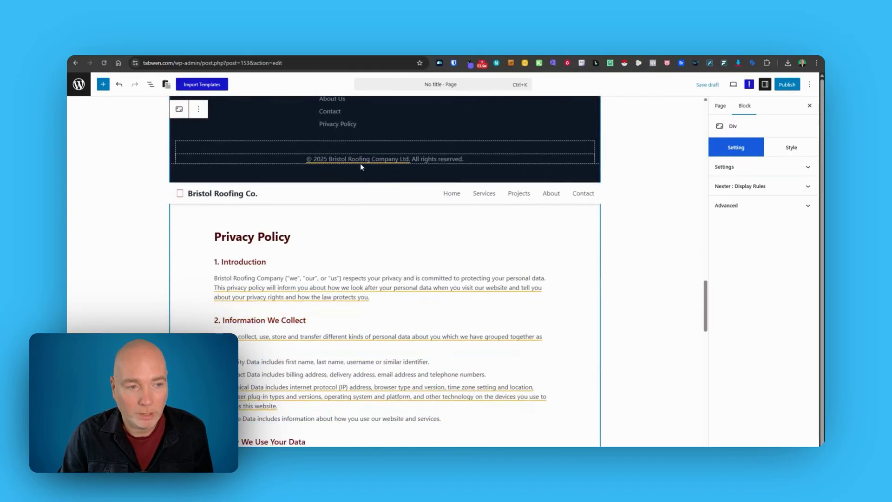
{"action": "scroll", "coordinate": [207, 240], "scroll_direction": "down", "scroll_amount": 3}
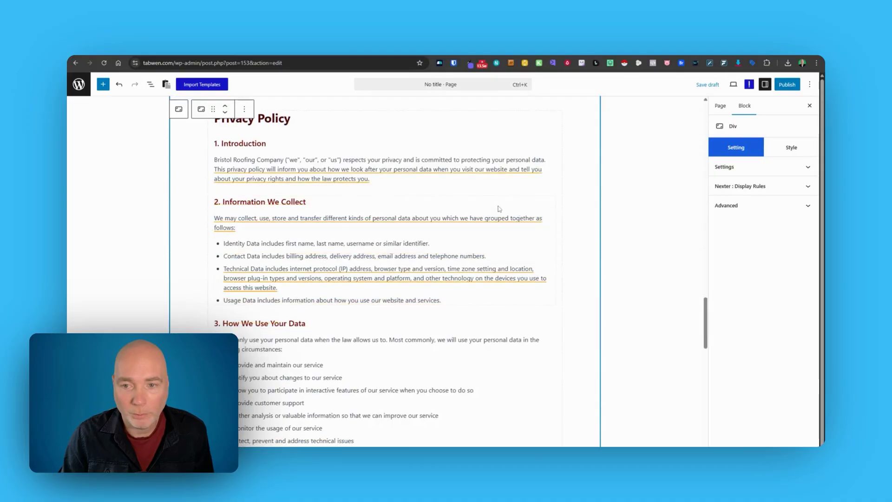
Delete the Privacy Policy Div block using List View
{"action": "left_click", "coordinate": [149, 84]}
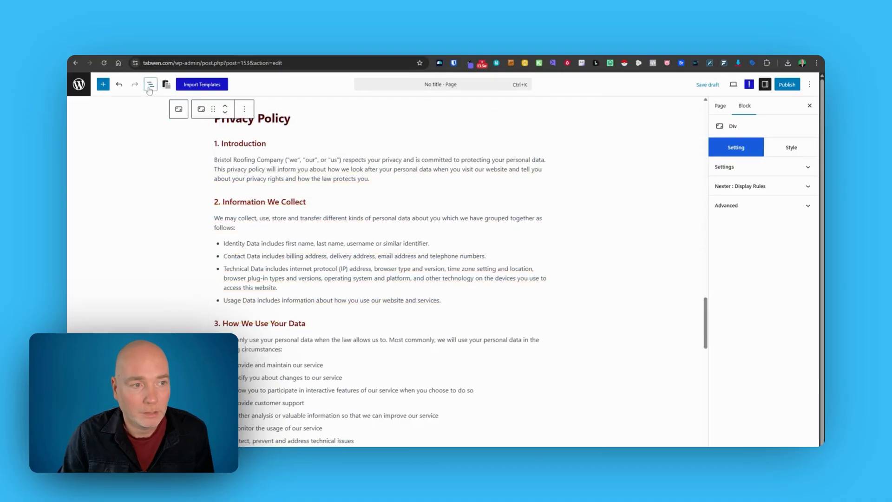
{"action": "left_click", "coordinate": [82, 263]}
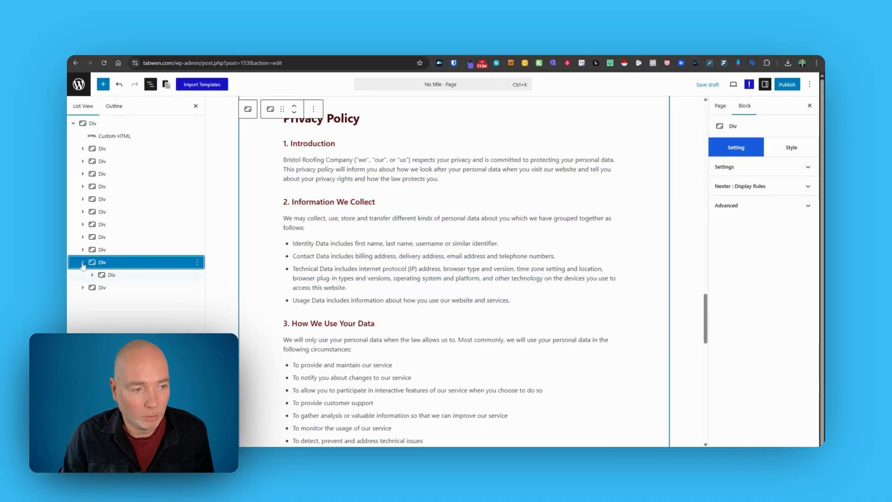
{"action": "left_click", "coordinate": [197, 262]}
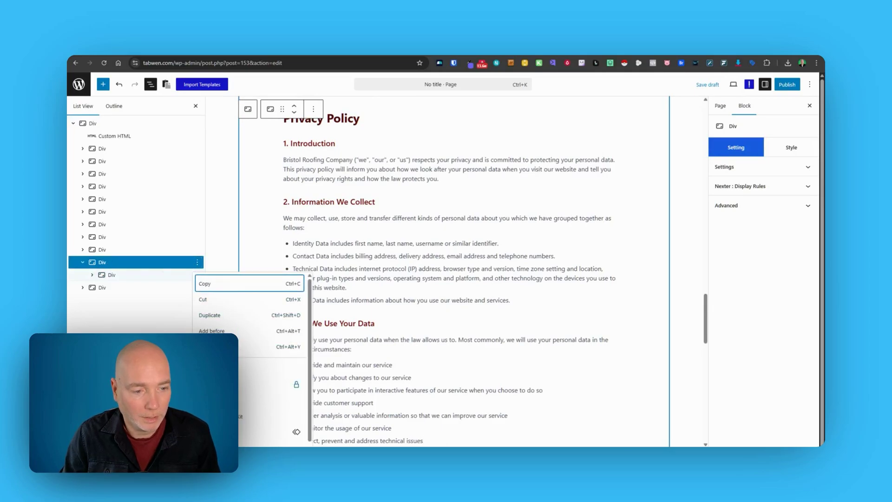
{"action": "key", "text": "ctrl+x"}
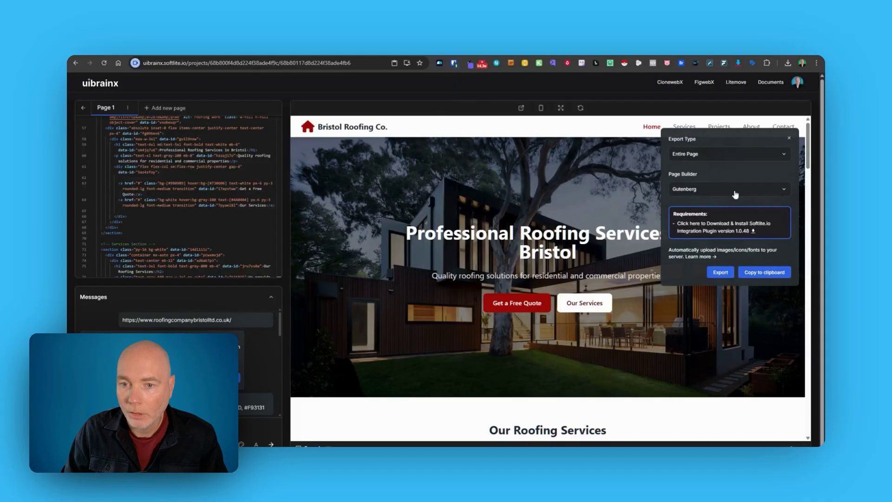
Choose Elementor (3.10 or higher + Flex Container) as the Page Builder
{"action": "left_click", "coordinate": [705, 188]}
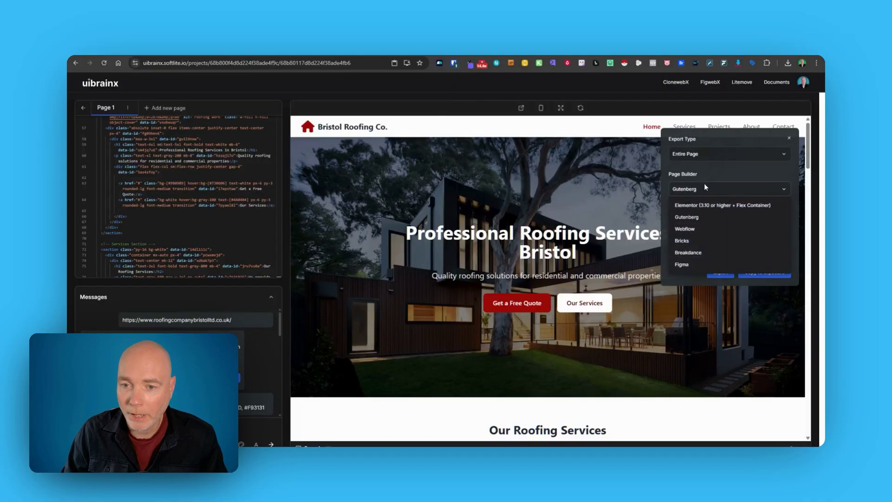
{"action": "left_click", "coordinate": [720, 206]}
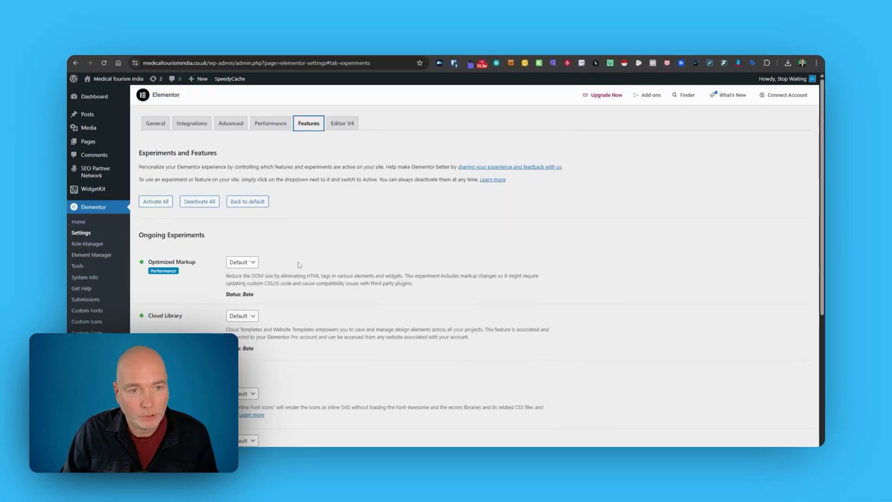
Set the Container stable feature from Default to Active
{"action": "scroll", "coordinate": [299, 265], "scroll_direction": "down", "scroll_amount": 5}
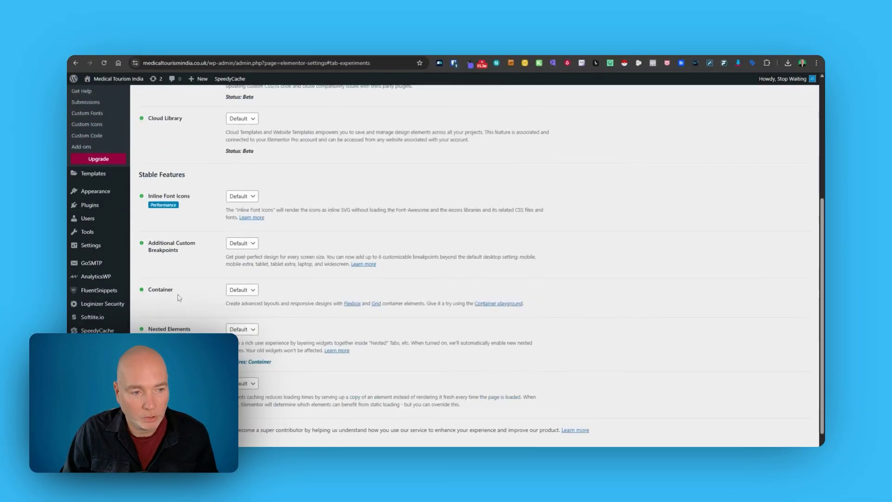
{"action": "left_click", "coordinate": [248, 292]}
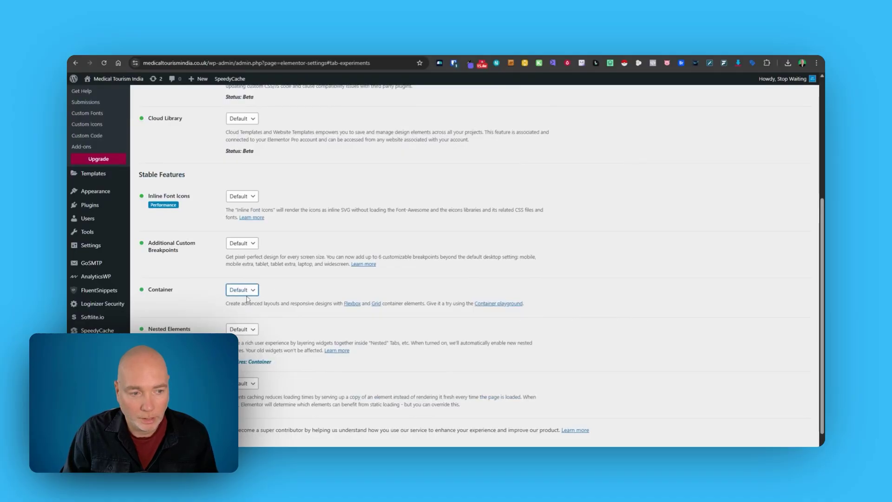
{"action": "left_click", "coordinate": [247, 310]}
{"action": "scroll", "coordinate": [364, 294], "scroll_direction": "down", "scroll_amount": 1}
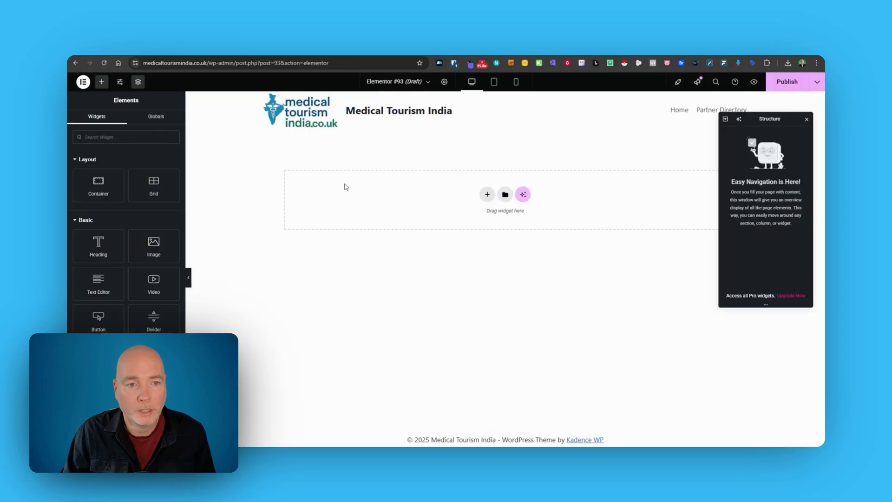
Paste the copied roofing page via Paste from other site and review it
{"action": "right_click", "coordinate": [346, 187]}
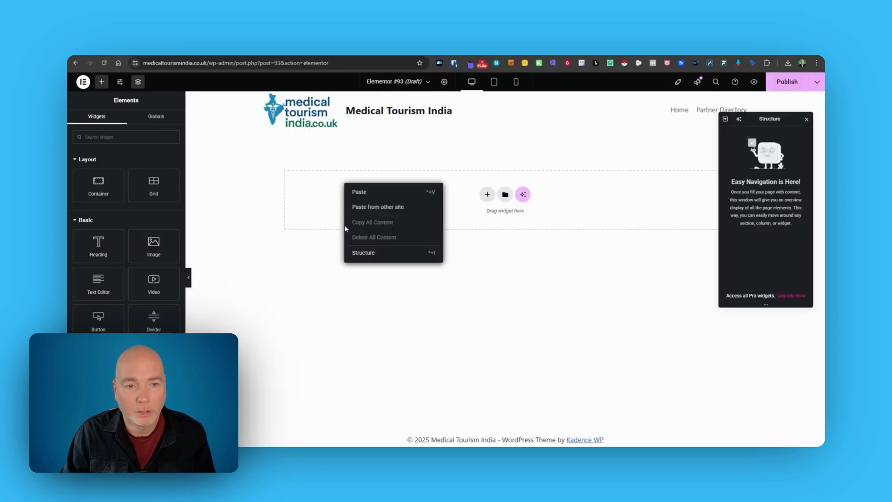
{"action": "left_click", "coordinate": [378, 209]}
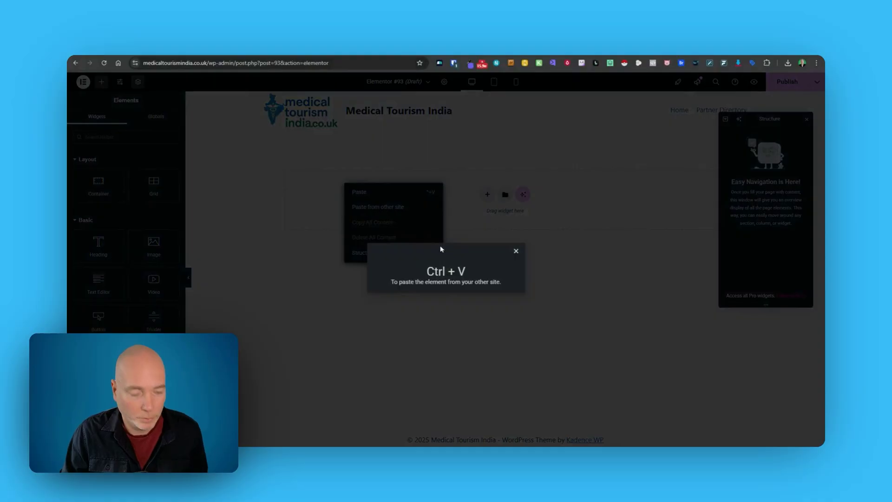
{"action": "key", "text": "ctrl+v"}
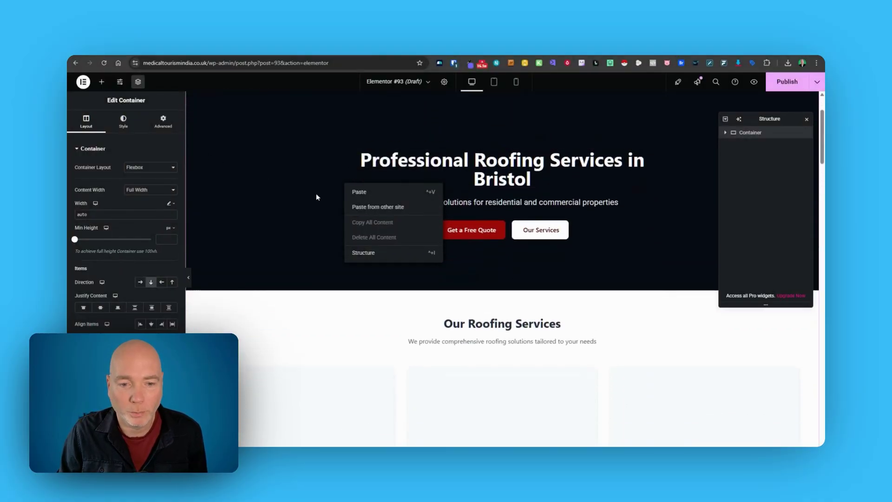
{"action": "scroll", "coordinate": [316, 197], "scroll_direction": "down", "scroll_amount": 3}
{"action": "scroll", "coordinate": [316, 200], "scroll_direction": "down", "scroll_amount": 3}
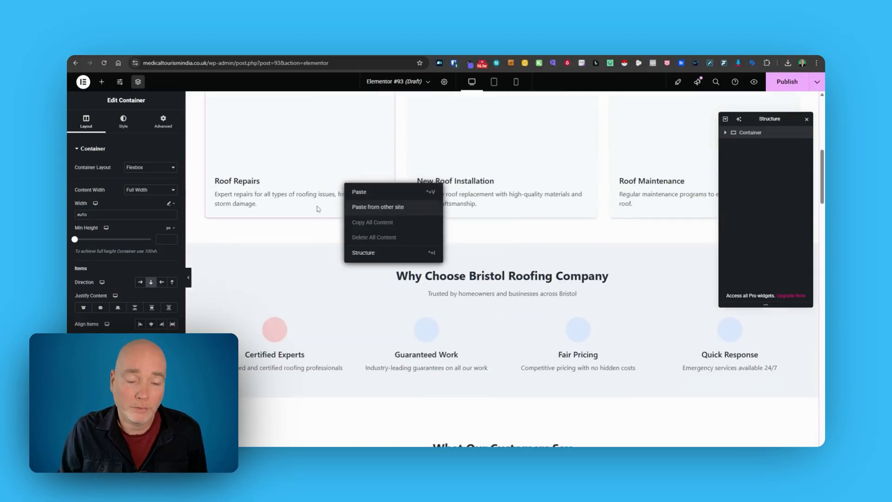
{"action": "scroll", "coordinate": [317, 209], "scroll_direction": "down", "scroll_amount": 10}
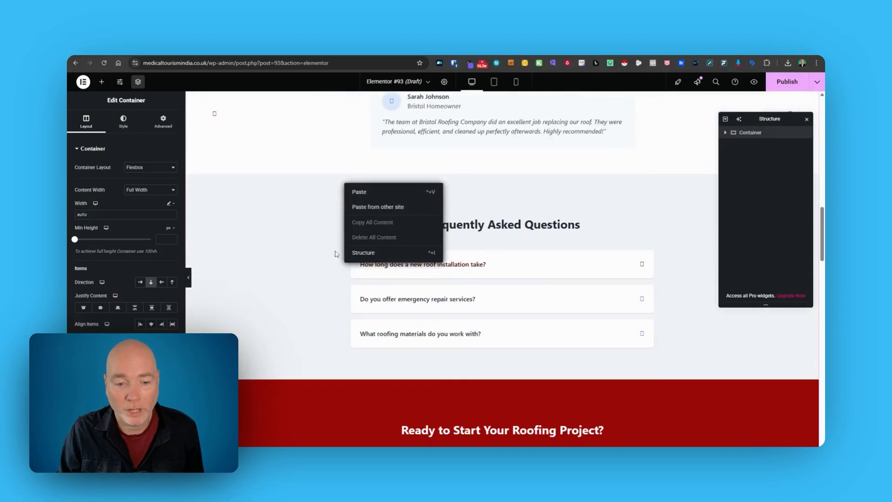
{"action": "scroll", "coordinate": [333, 243], "scroll_direction": "up", "scroll_amount": 5}
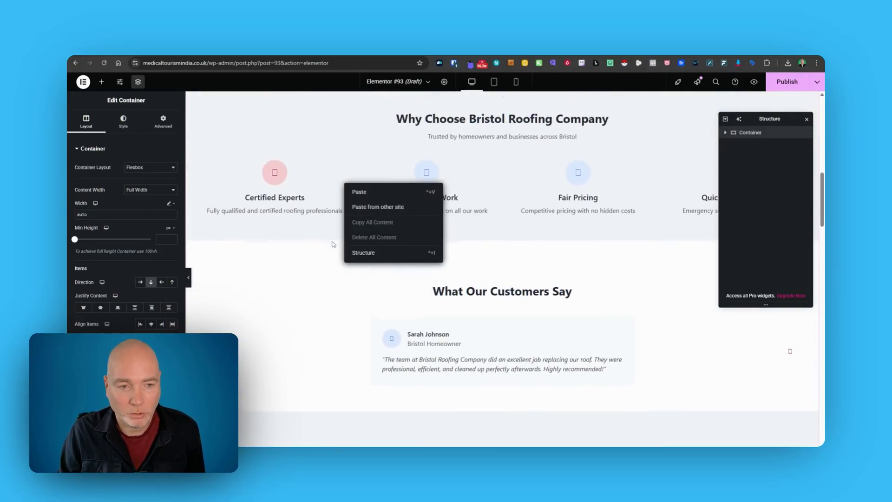
{"action": "scroll", "coordinate": [333, 244], "scroll_direction": "up", "scroll_amount": 1}
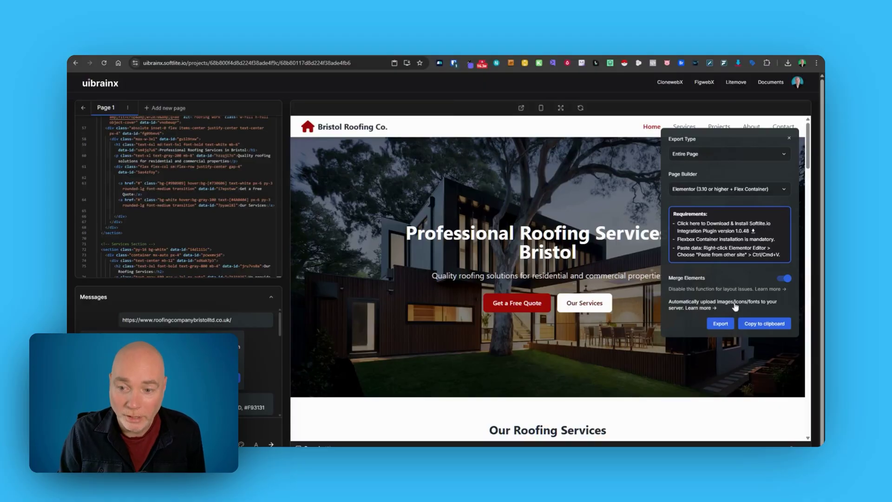
Open the Learn more help for automatic image, icon and font uploads
{"action": "left_click", "coordinate": [698, 308]}
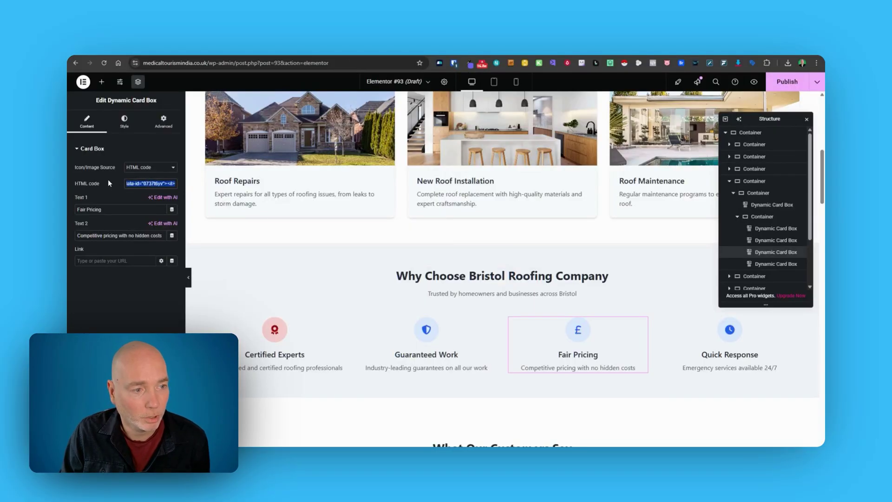
{"action": "scroll", "coordinate": [439, 320], "scroll_direction": "up", "scroll_amount": 5}
{"action": "left_click", "coordinate": [468, 314]}
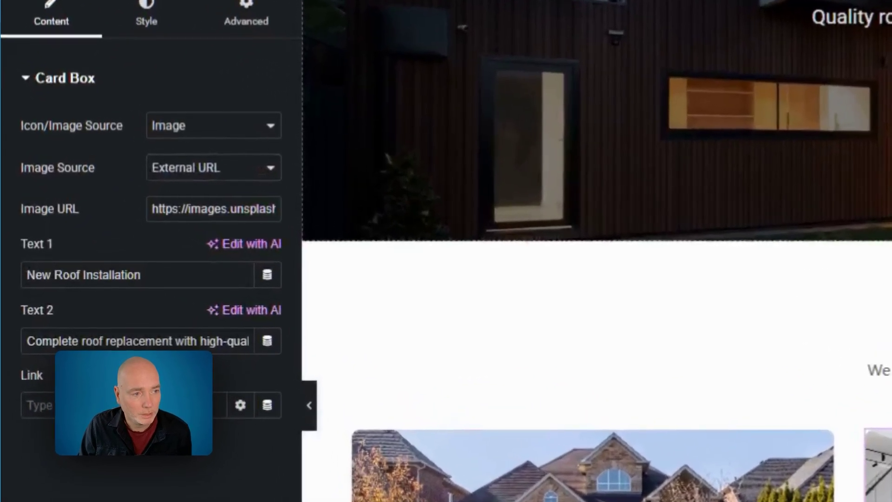
{"action": "left_click_drag", "start_coordinate": [135, 199], "coordinate": [195, 201]}
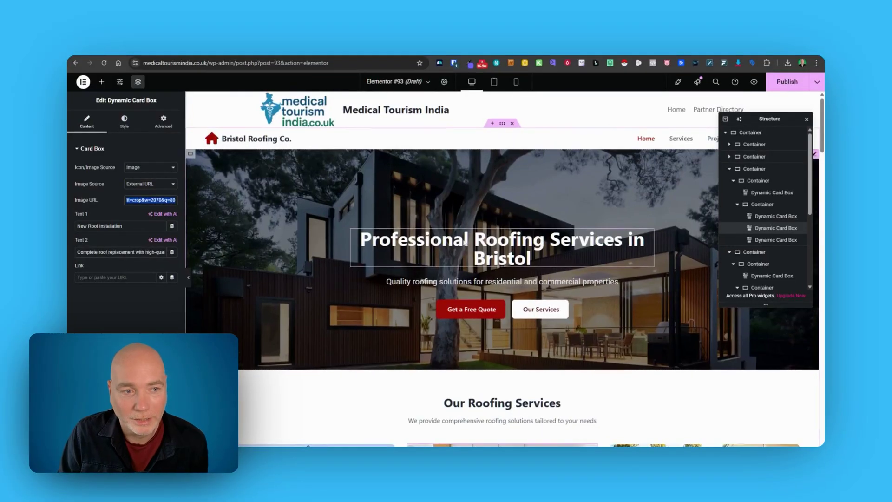
{"action": "scroll", "coordinate": [451, 237], "scroll_direction": "down", "scroll_amount": 2}
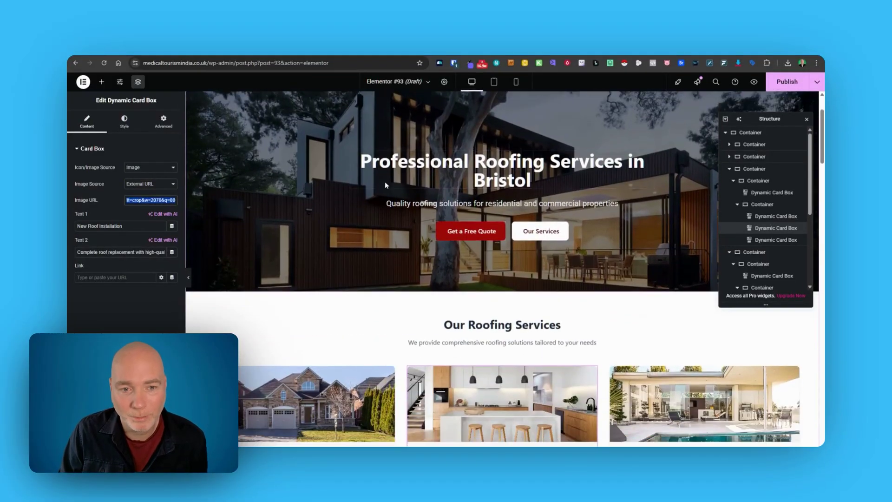
{"action": "scroll", "coordinate": [384, 183], "scroll_direction": "down", "scroll_amount": 3}
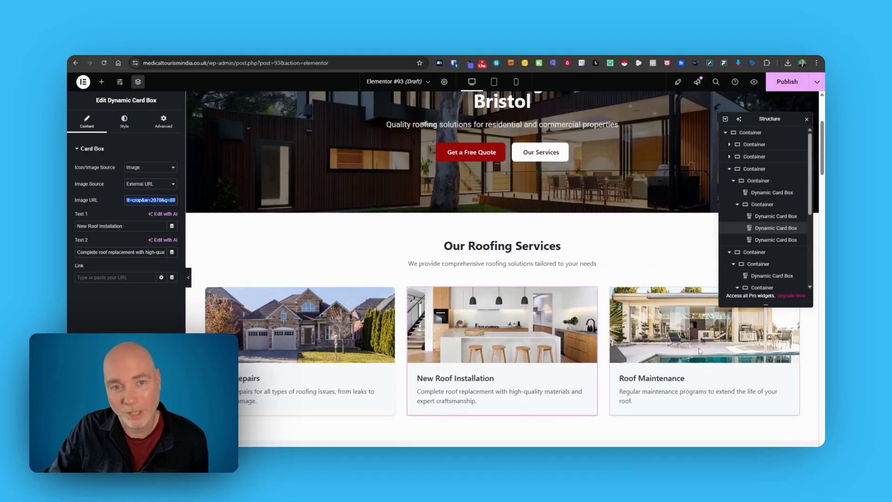
{"action": "scroll", "coordinate": [633, 344], "scroll_direction": "down", "scroll_amount": 6}
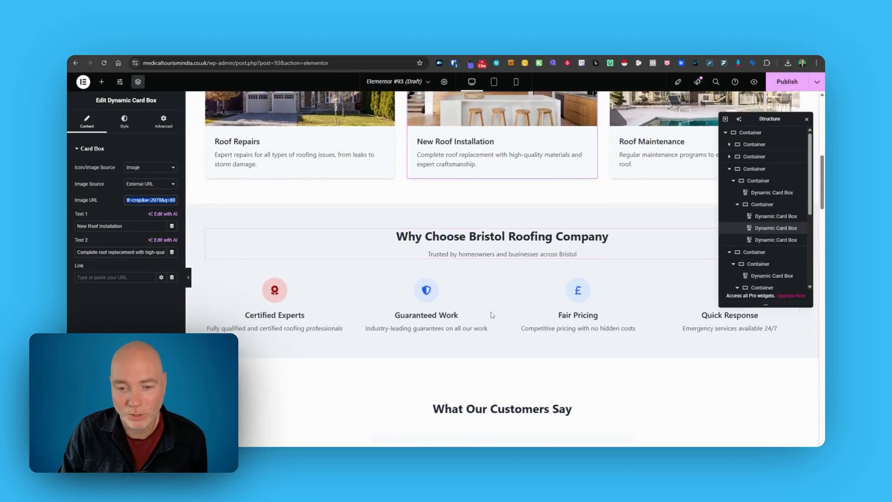
{"action": "scroll", "coordinate": [502, 307], "scroll_direction": "down", "scroll_amount": 3}
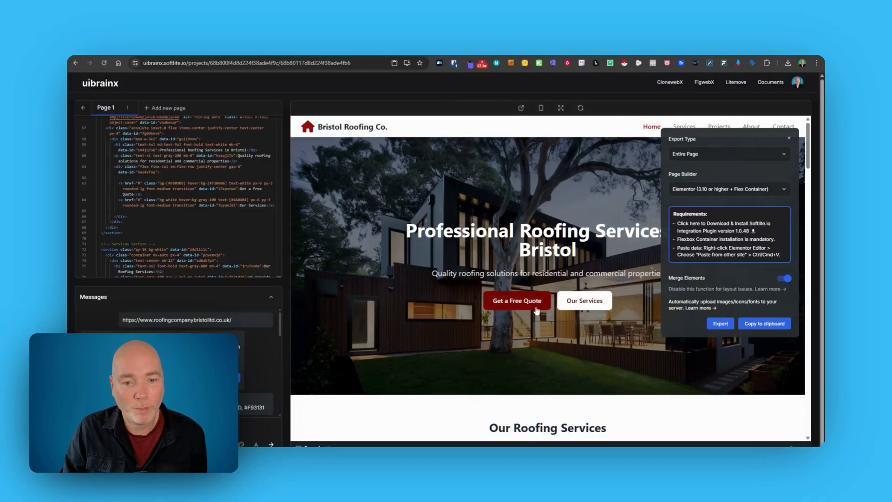
Close the Bristol Roofing Co. export settings and return to the UiBrainX projects list
{"action": "scroll", "coordinate": [529, 293], "scroll_direction": "down", "scroll_amount": 10}
{"action": "scroll", "coordinate": [529, 293], "scroll_direction": "up", "scroll_amount": 5}
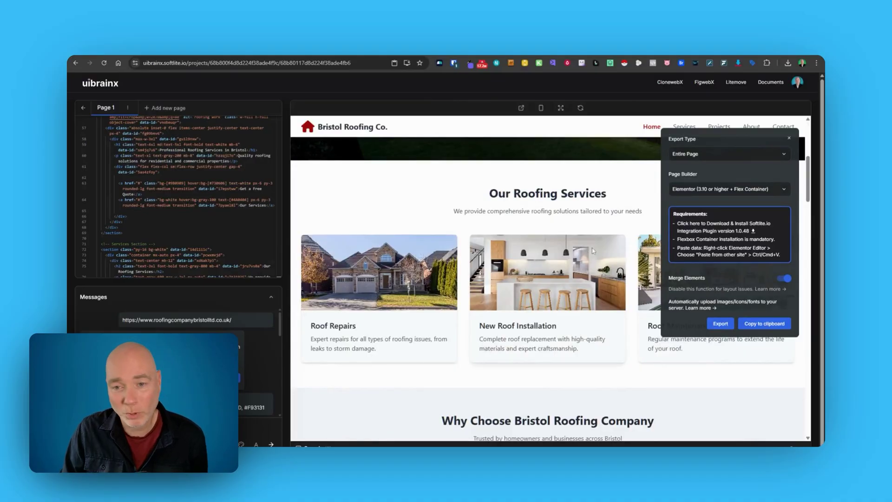
{"action": "scroll", "coordinate": [795, 139], "scroll_direction": "up", "scroll_amount": 4}
{"action": "left_click", "coordinate": [789, 139]}
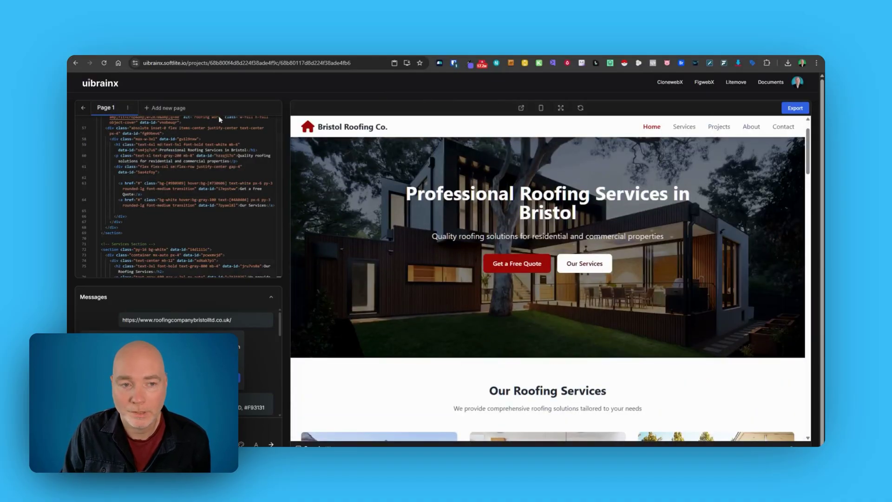
{"action": "scroll", "coordinate": [382, 266], "scroll_direction": "up", "scroll_amount": 2}
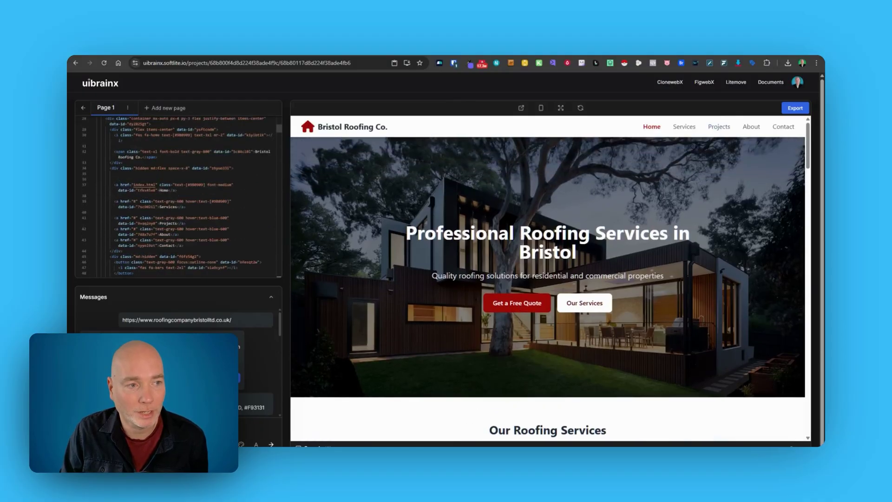
{"action": "left_click", "coordinate": [103, 84]}
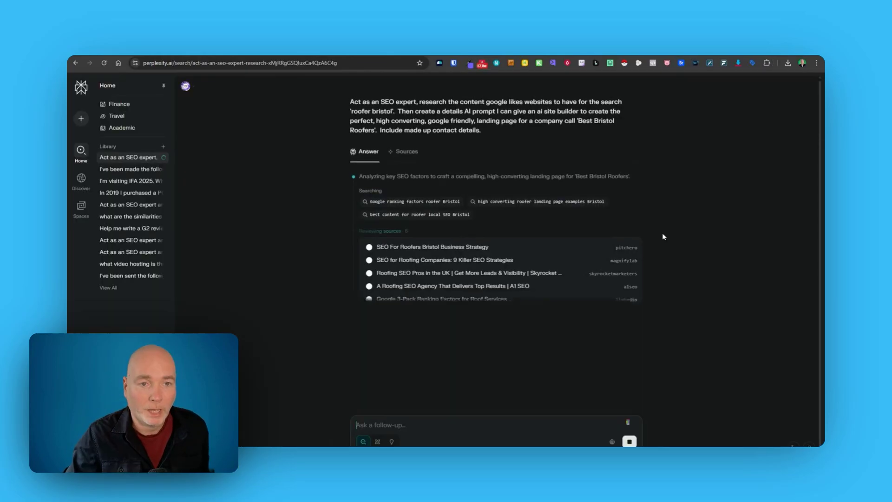
Read Perplexity's drafted 'Best Bristol Roofers' landing-page prompt for 'roofer bristol'
{"action": "scroll", "coordinate": [585, 223], "scroll_direction": "up", "scroll_amount": 1}
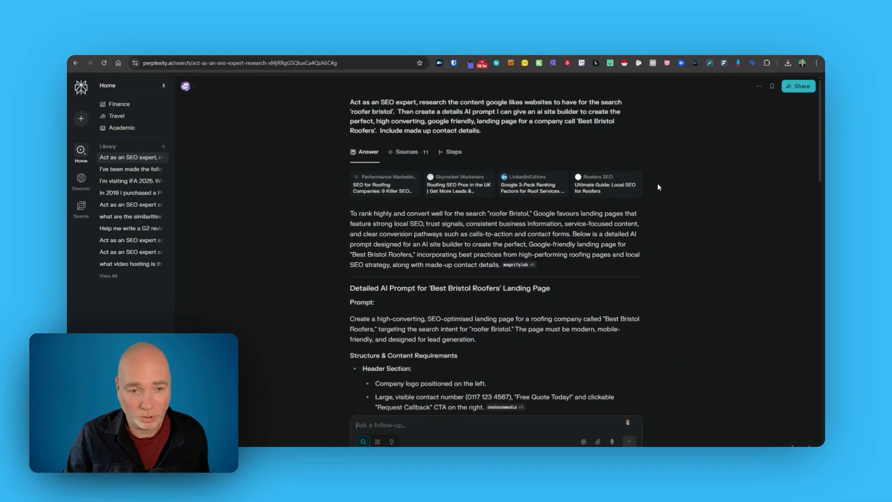
{"action": "scroll", "coordinate": [569, 196], "scroll_direction": "down", "scroll_amount": 3}
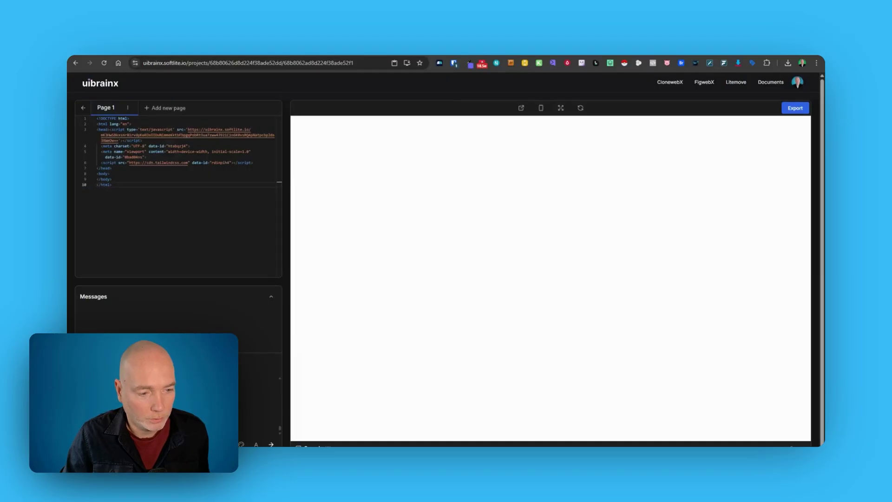
Paste the Perplexity prompt into Messages and send it to generate the Best Bristol Roofers page
{"action": "key", "text": "ctrl+v"}
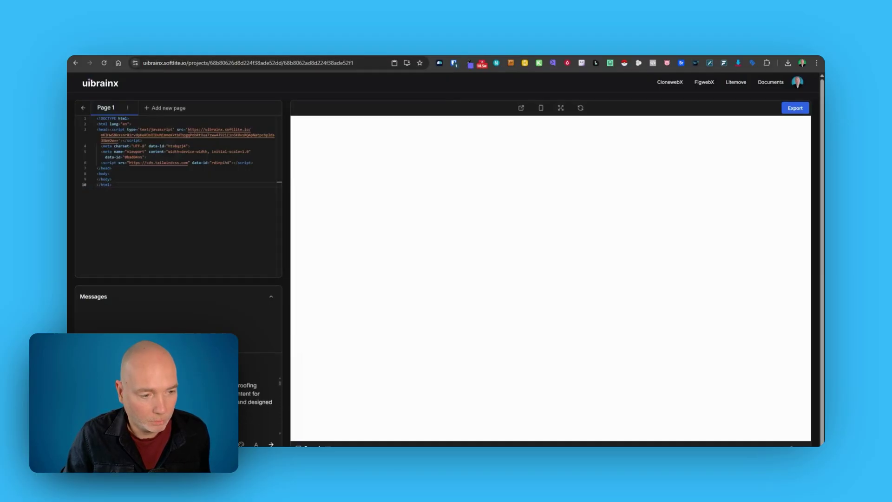
{"action": "key", "text": "Return"}
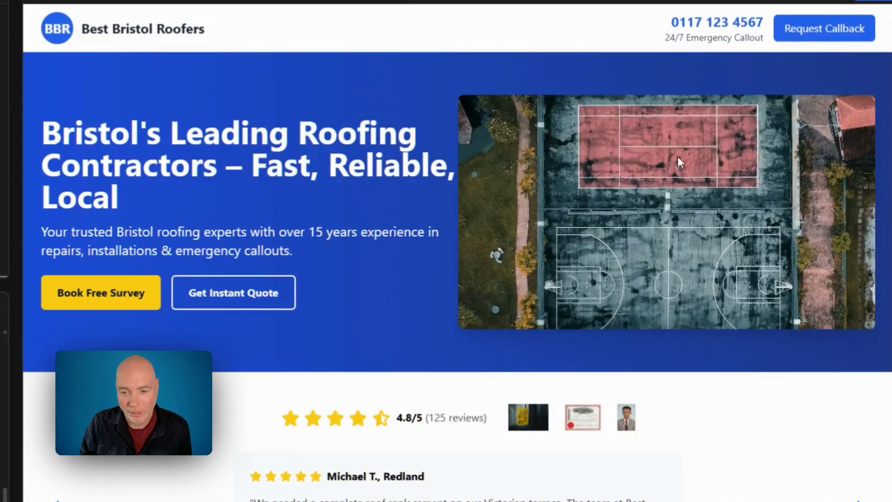
{"action": "scroll", "coordinate": [219, 300], "scroll_direction": "down", "scroll_amount": 3}
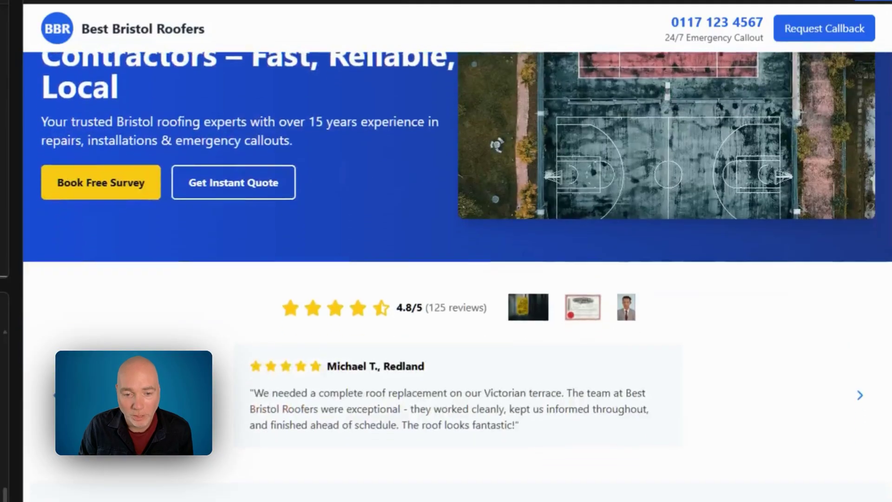
{"action": "scroll", "coordinate": [308, 307], "scroll_direction": "down", "scroll_amount": 3}
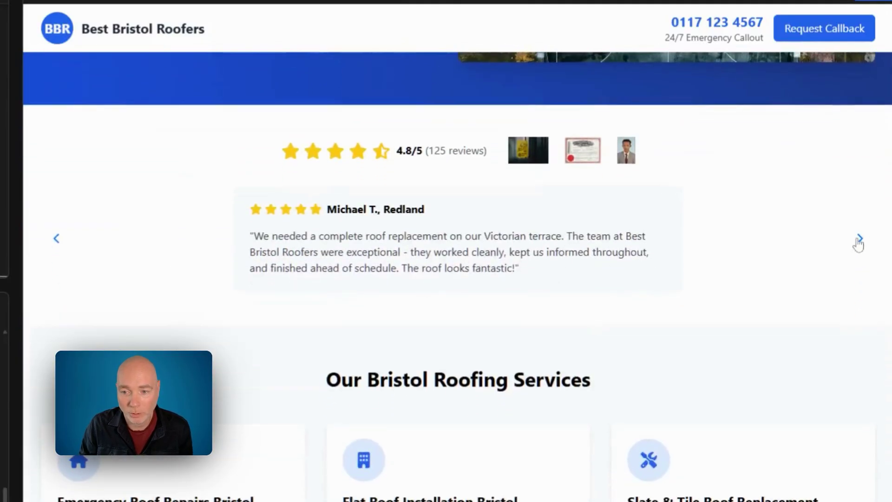
{"action": "scroll", "coordinate": [265, 223], "scroll_direction": "down", "scroll_amount": 2}
{"action": "scroll", "coordinate": [266, 186], "scroll_direction": "down", "scroll_amount": 4}
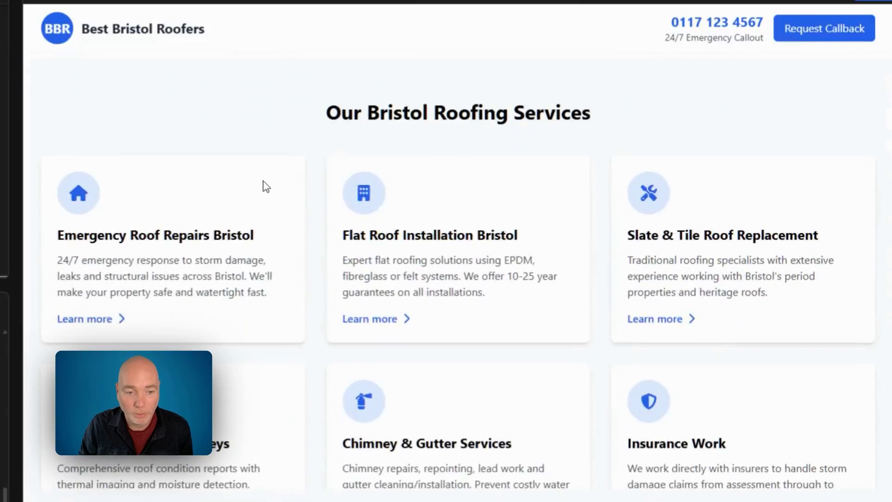
{"action": "scroll", "coordinate": [265, 186], "scroll_direction": "down", "scroll_amount": 3}
{"action": "scroll", "coordinate": [179, 173], "scroll_direction": "down", "scroll_amount": 9}
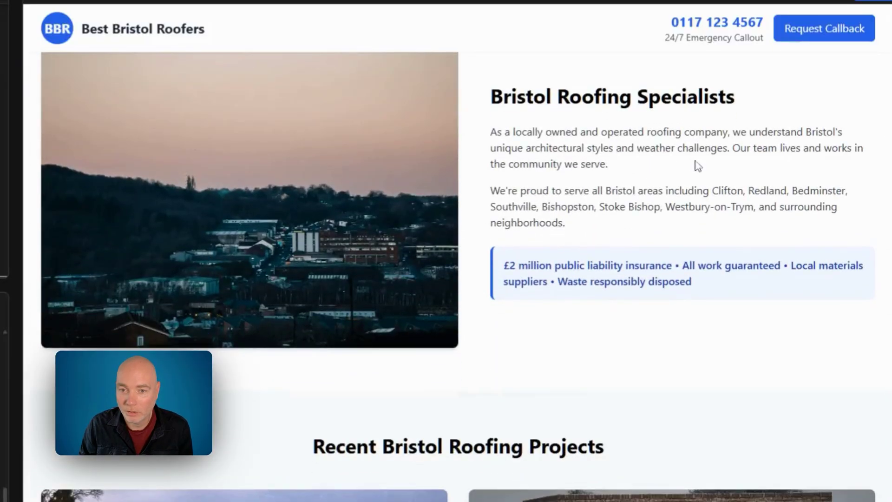
{"action": "scroll", "coordinate": [577, 261], "scroll_direction": "down", "scroll_amount": 8}
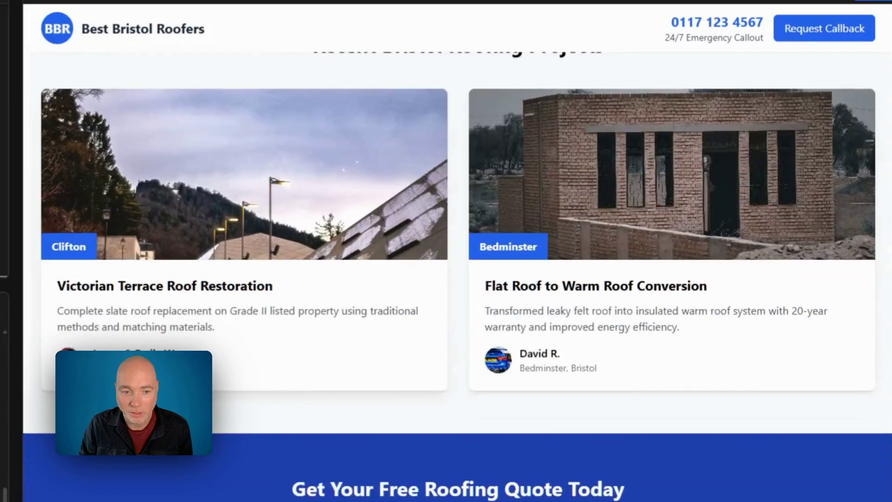
{"action": "scroll", "coordinate": [564, 255], "scroll_direction": "down", "scroll_amount": 7}
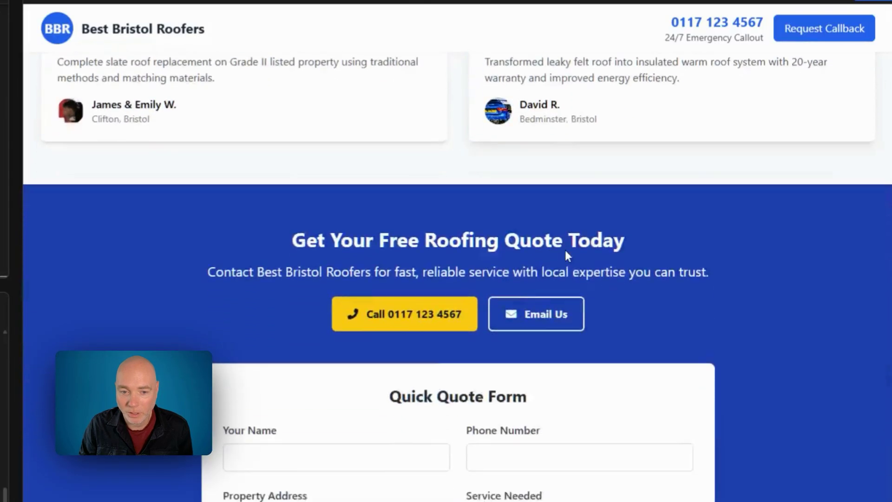
{"action": "scroll", "coordinate": [203, 249], "scroll_direction": "down", "scroll_amount": 4}
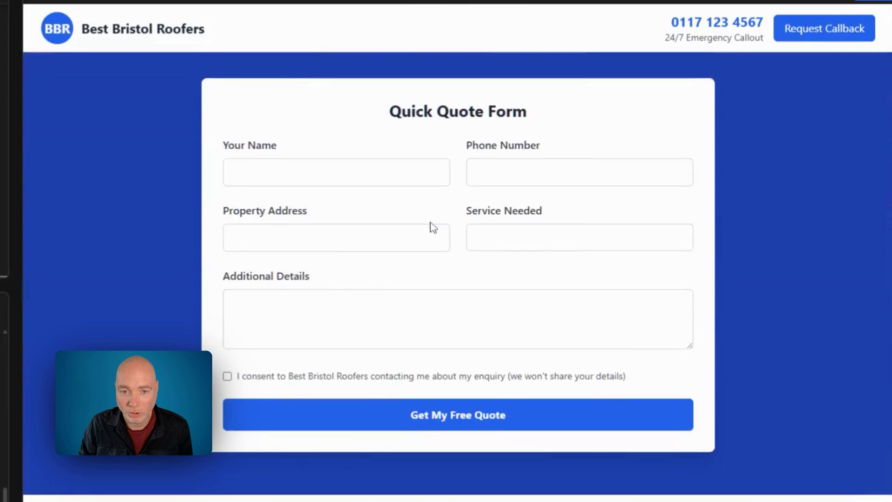
{"action": "scroll", "coordinate": [346, 241], "scroll_direction": "down", "scroll_amount": 8}
{"action": "scroll", "coordinate": [42, 395], "scroll_direction": "down", "scroll_amount": 3}
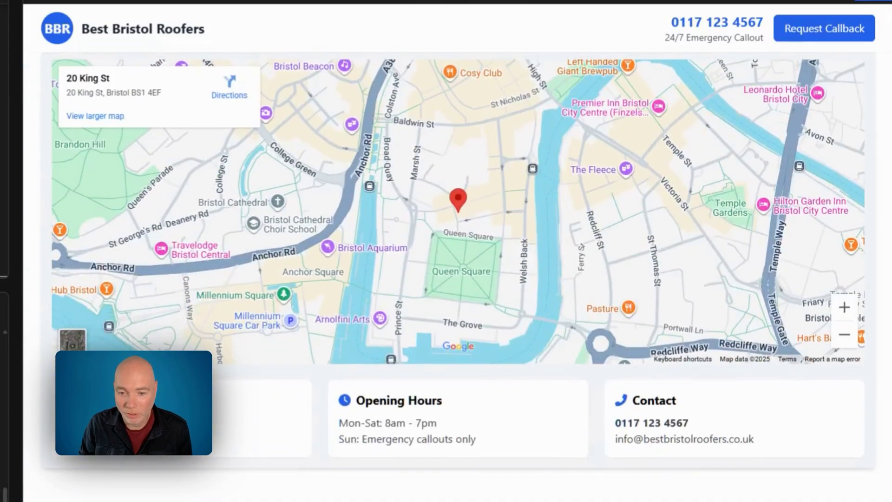
{"action": "scroll", "coordinate": [503, 448], "scroll_direction": "down", "scroll_amount": 4}
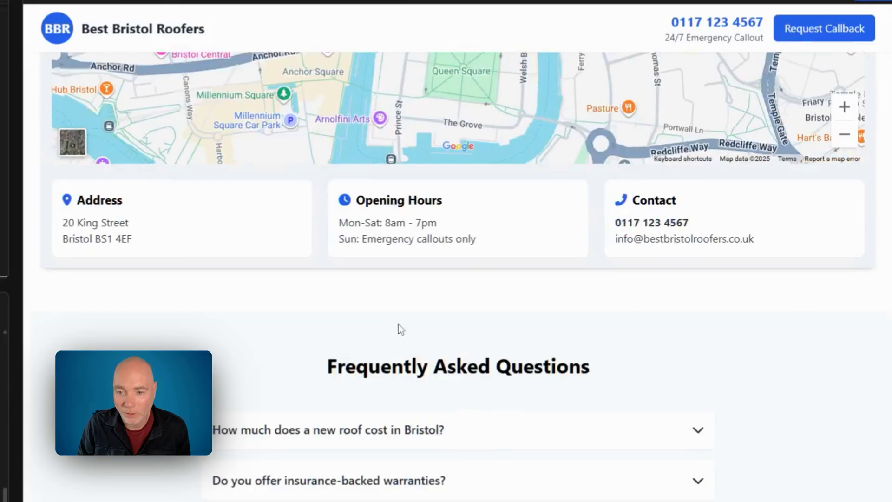
{"action": "scroll", "coordinate": [399, 328], "scroll_direction": "down", "scroll_amount": 6}
{"action": "left_click", "coordinate": [508, 162]}
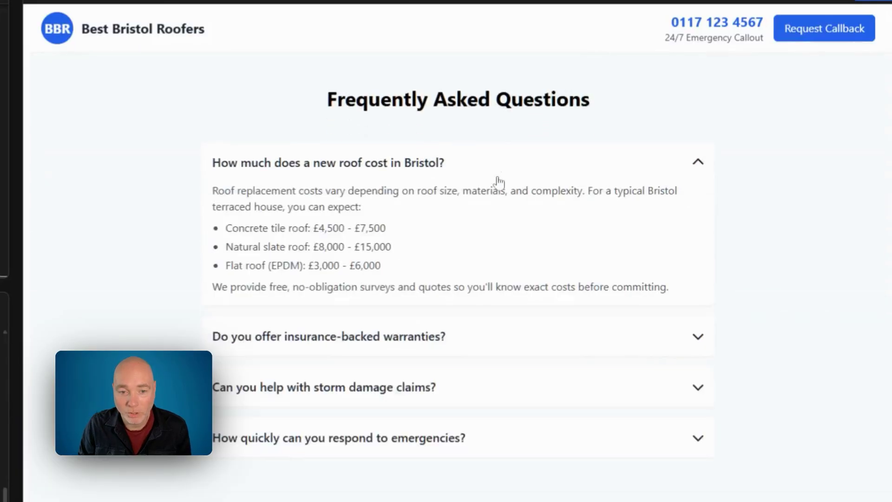
{"action": "left_click", "coordinate": [497, 167]}
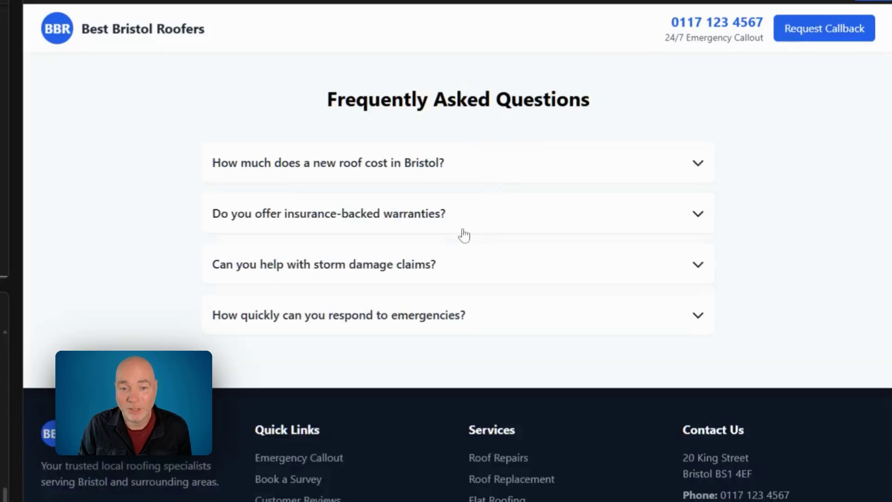
{"action": "left_click", "coordinate": [434, 268]}
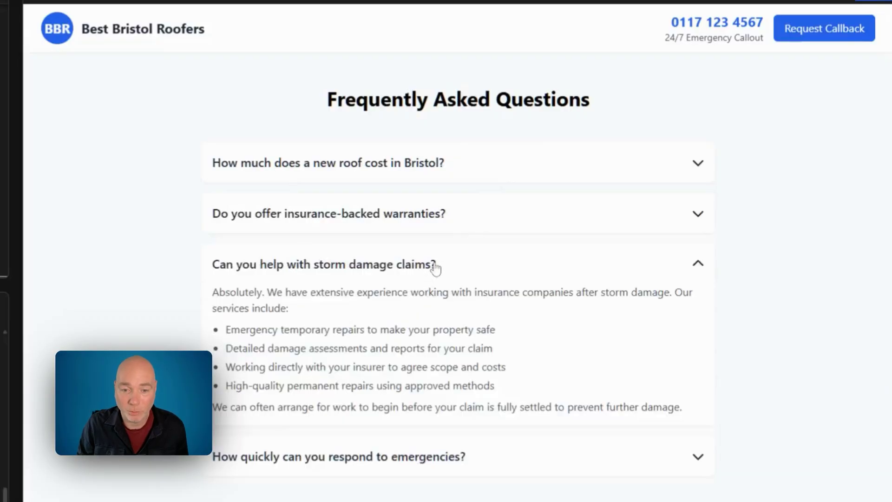
{"action": "left_click", "coordinate": [434, 267]}
{"action": "scroll", "coordinate": [476, 301], "scroll_direction": "up", "scroll_amount": 14}
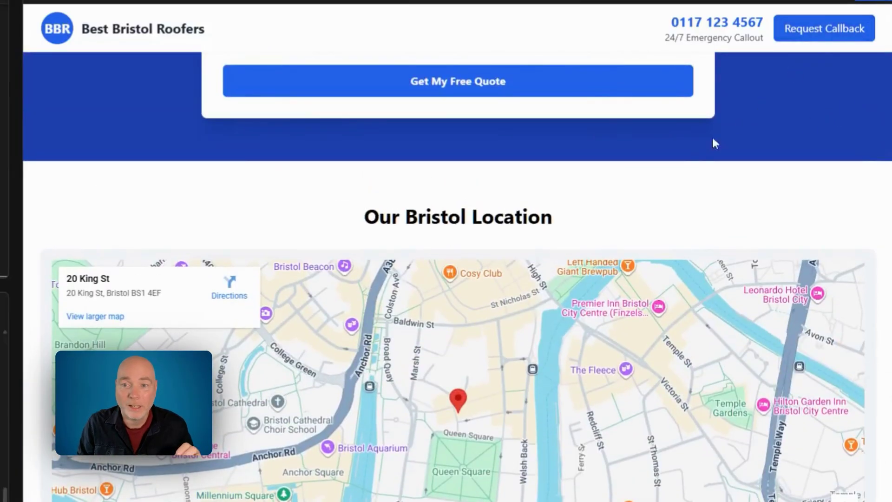
{"action": "scroll", "coordinate": [713, 139], "scroll_direction": "up", "scroll_amount": 5}
{"action": "scroll", "coordinate": [589, 165], "scroll_direction": "up", "scroll_amount": 10}
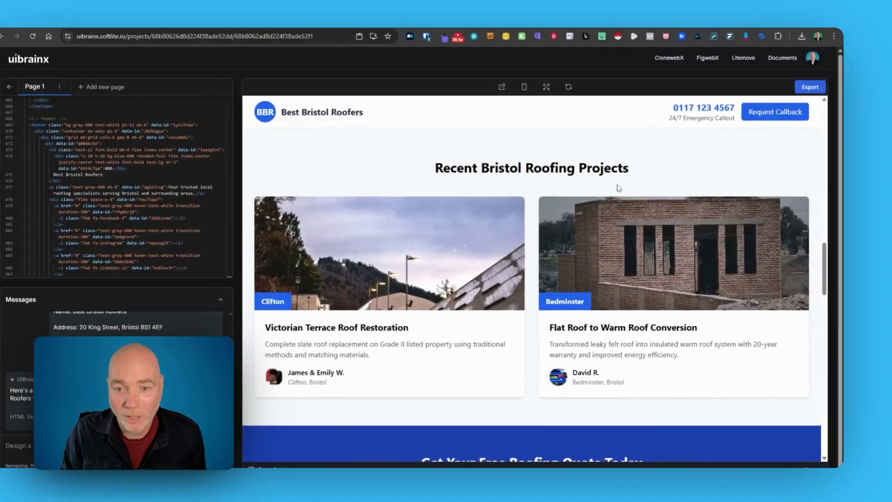
{"action": "scroll", "coordinate": [619, 187], "scroll_direction": "up", "scroll_amount": 12}
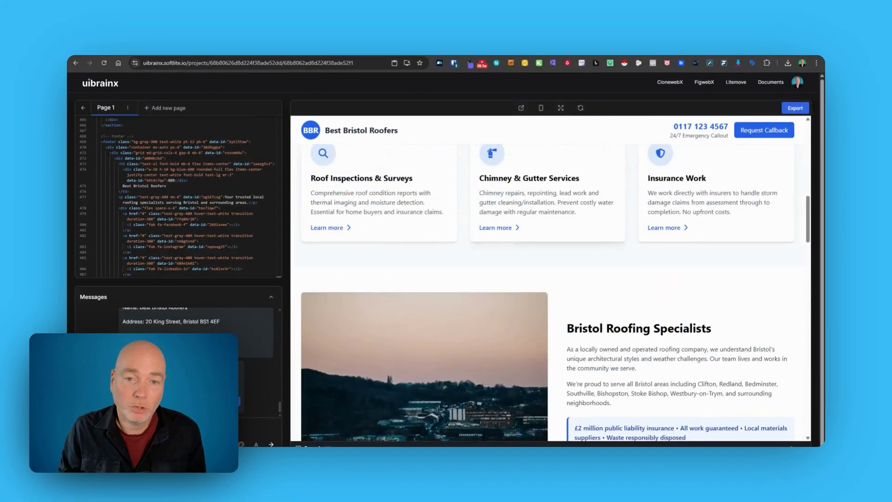
{"action": "scroll", "coordinate": [627, 197], "scroll_direction": "up", "scroll_amount": 8}
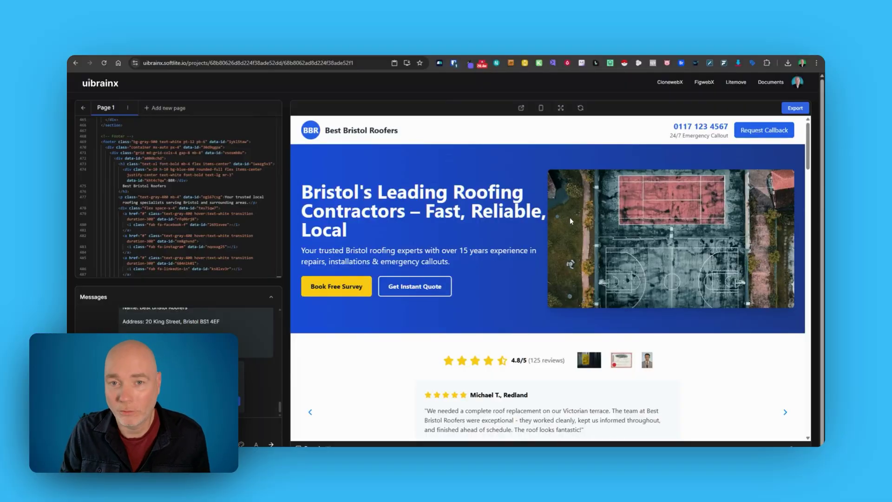
{"action": "scroll", "coordinate": [569, 216], "scroll_direction": "down", "scroll_amount": 20}
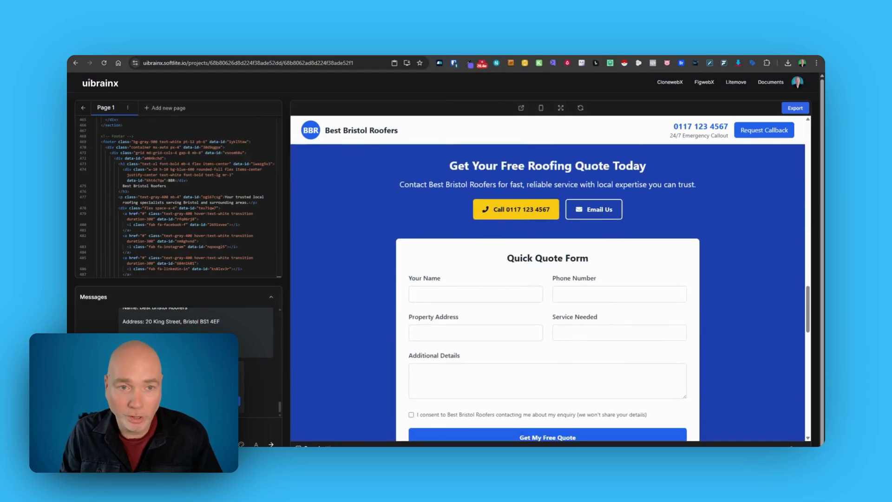
{"action": "scroll", "coordinate": [548, 288], "scroll_direction": "up", "scroll_amount": 5}
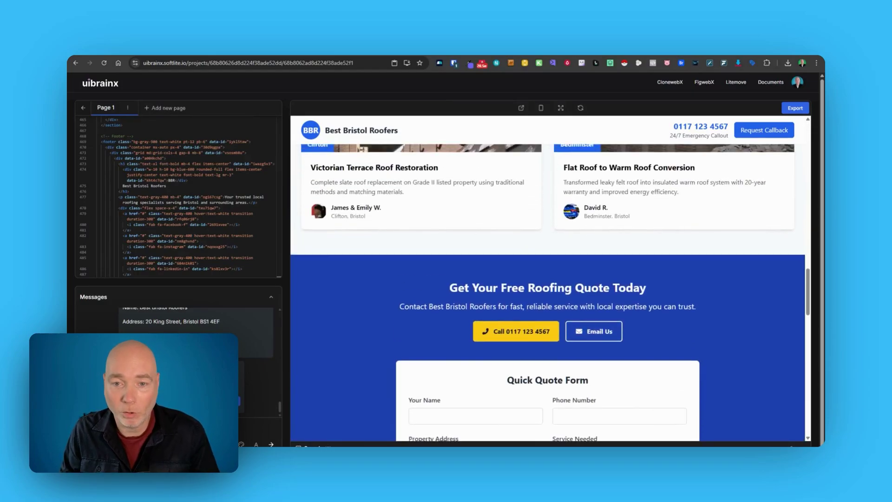
{"action": "scroll", "coordinate": [536, 259], "scroll_direction": "up", "scroll_amount": 6}
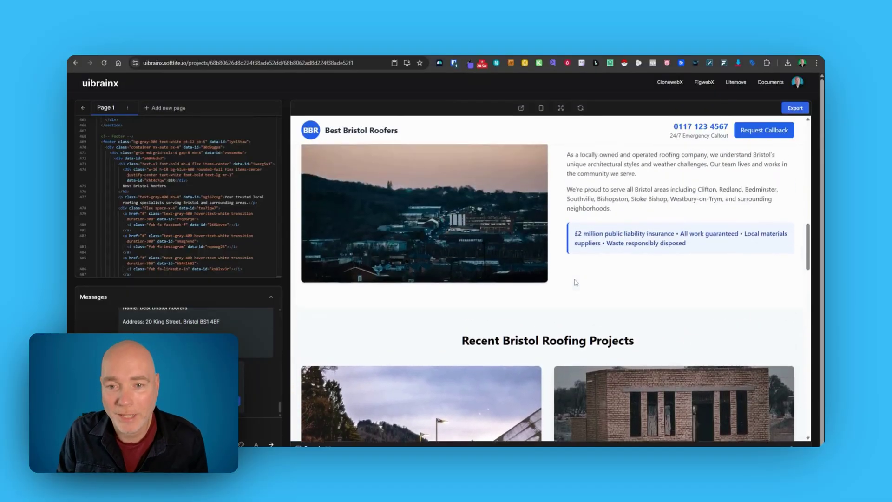
{"action": "scroll", "coordinate": [536, 260], "scroll_direction": "up", "scroll_amount": 10}
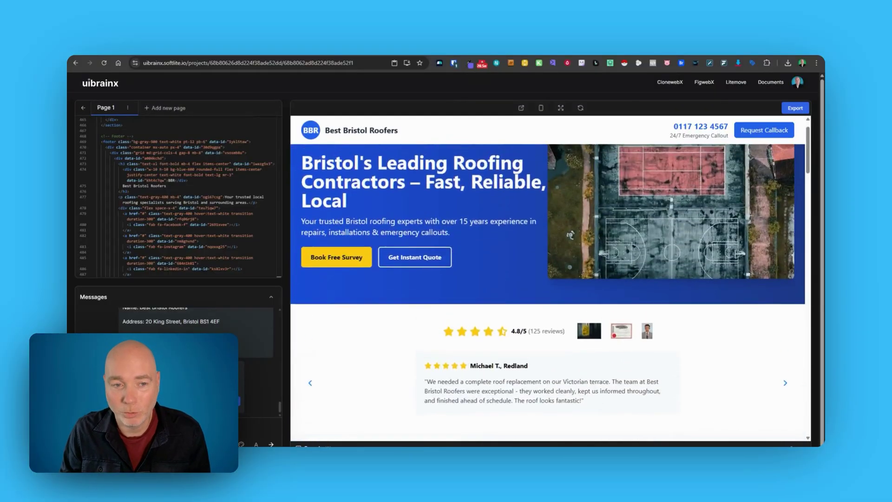
{"action": "scroll", "coordinate": [612, 288], "scroll_direction": "down", "scroll_amount": 4}
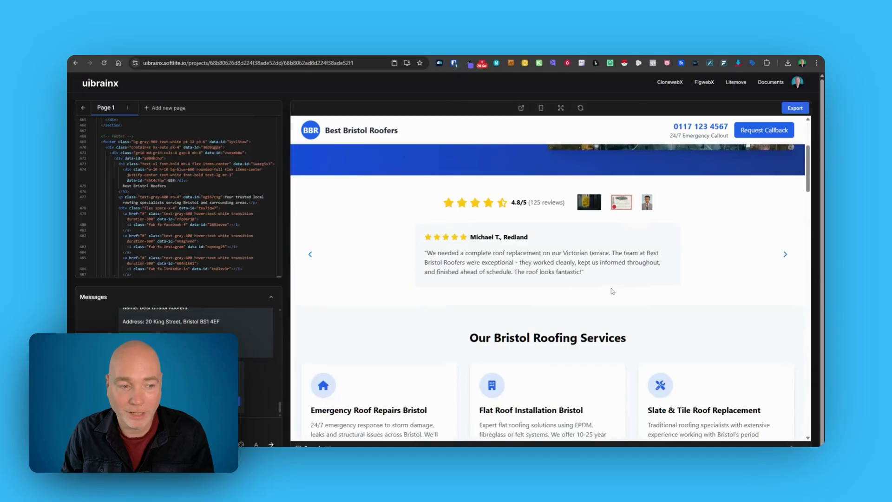